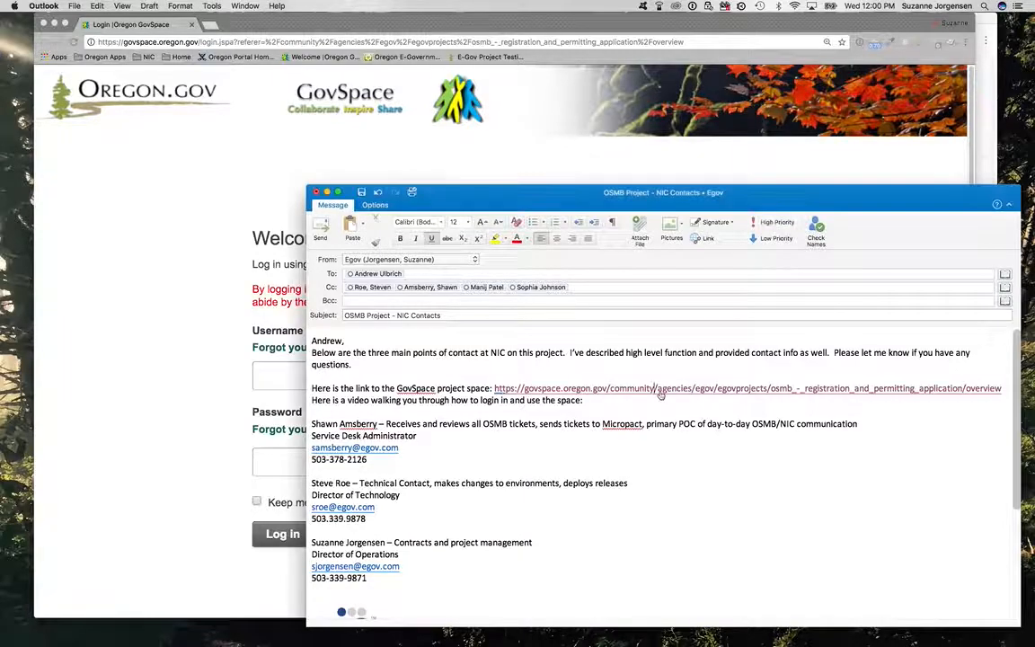
Step: Open the GovSpace project space link from the e-mail and log in with the saved username and password
left_click(660, 394)
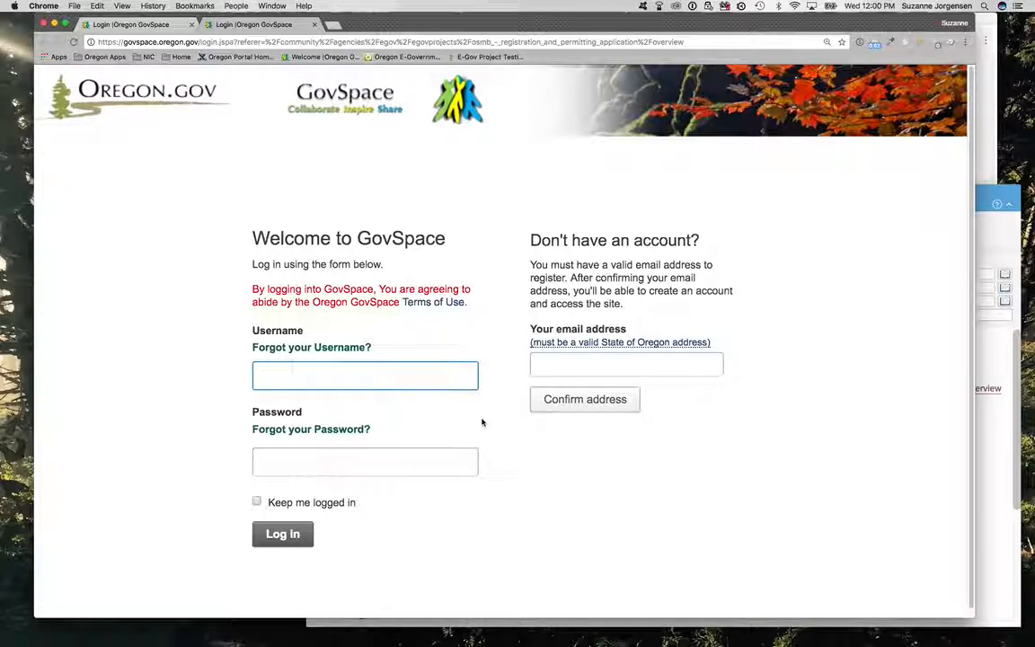
left_click(860, 43)
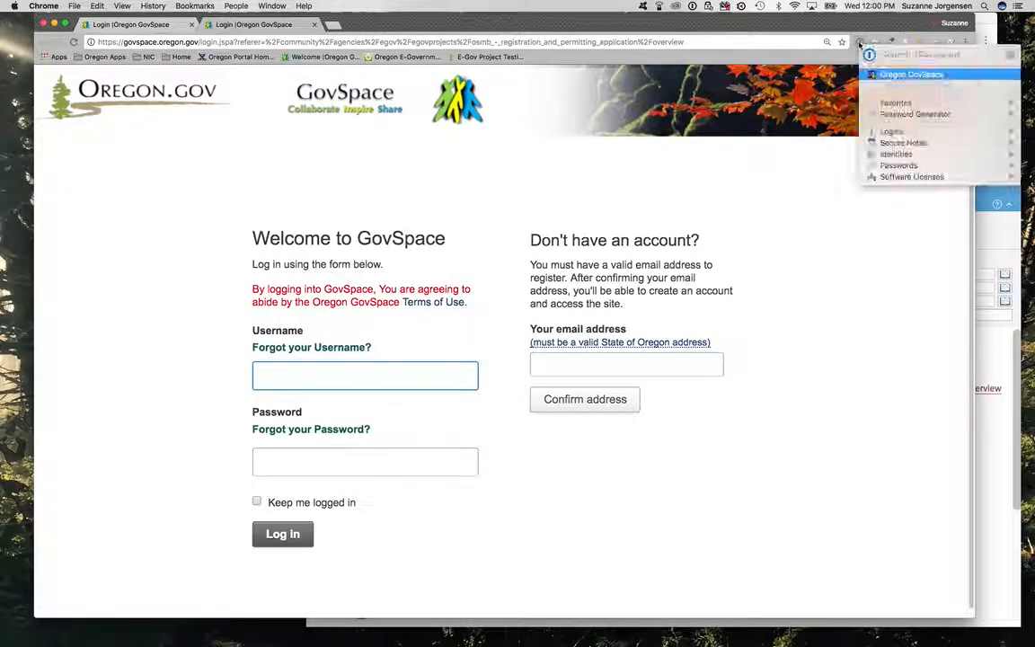
left_click(901, 77)
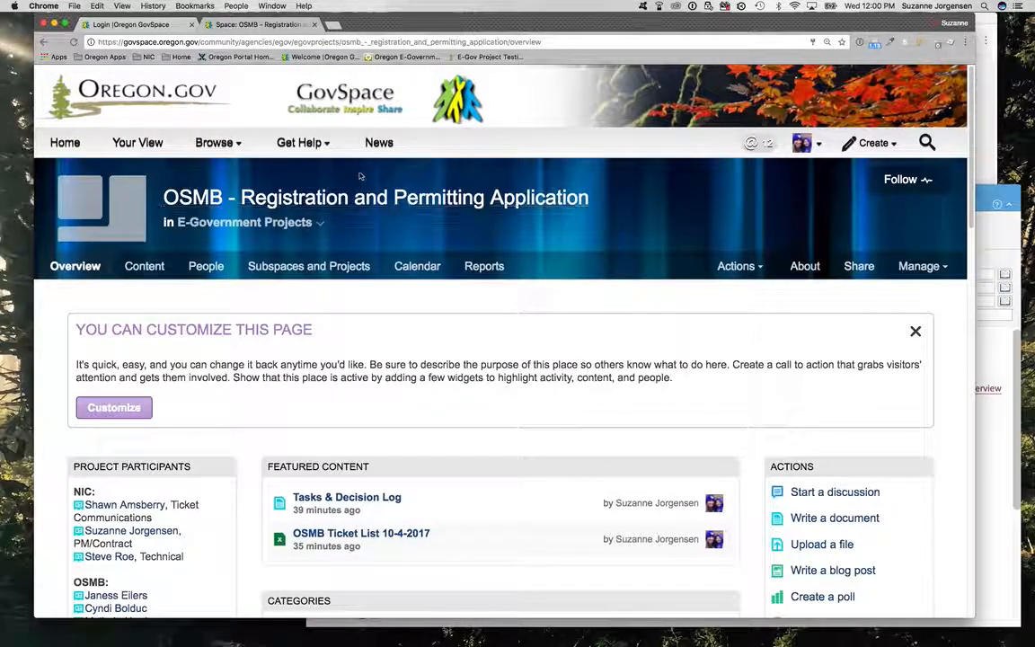
Step: Dismiss the page customization notice and look over the project space overview and its participants list
left_click(916, 331)
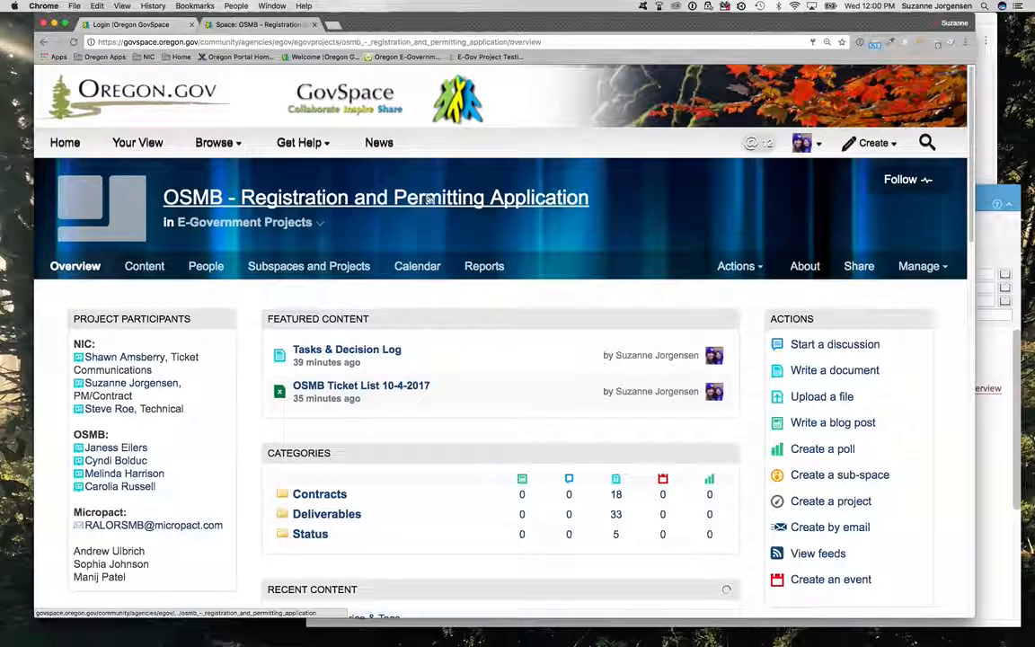
scroll(429, 200, "down", 1)
scroll(438, 209, "up", 1)
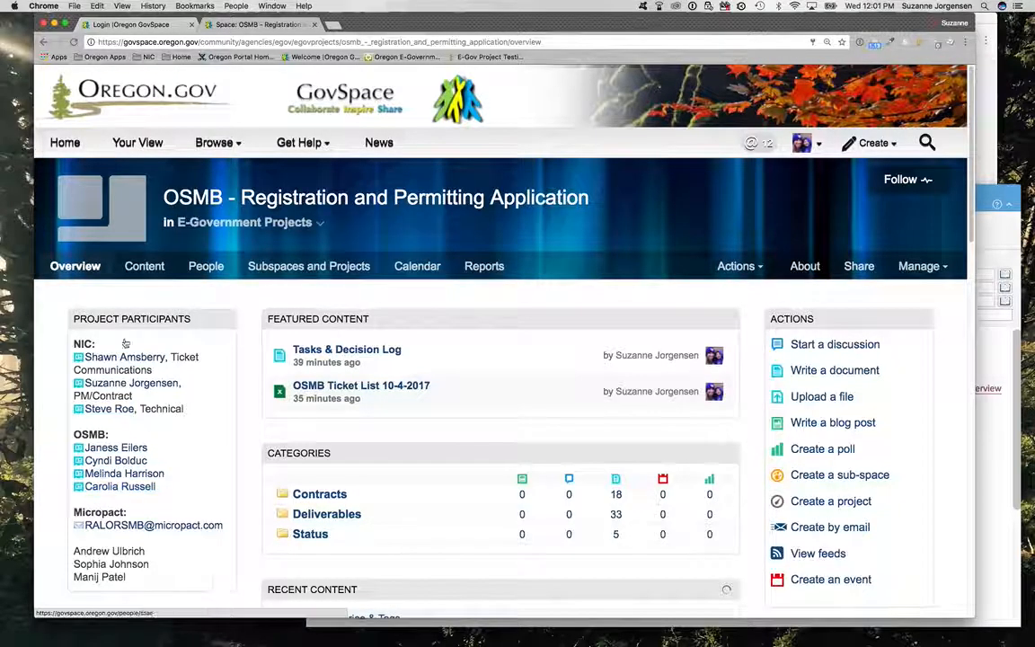
mouse_move(133, 358)
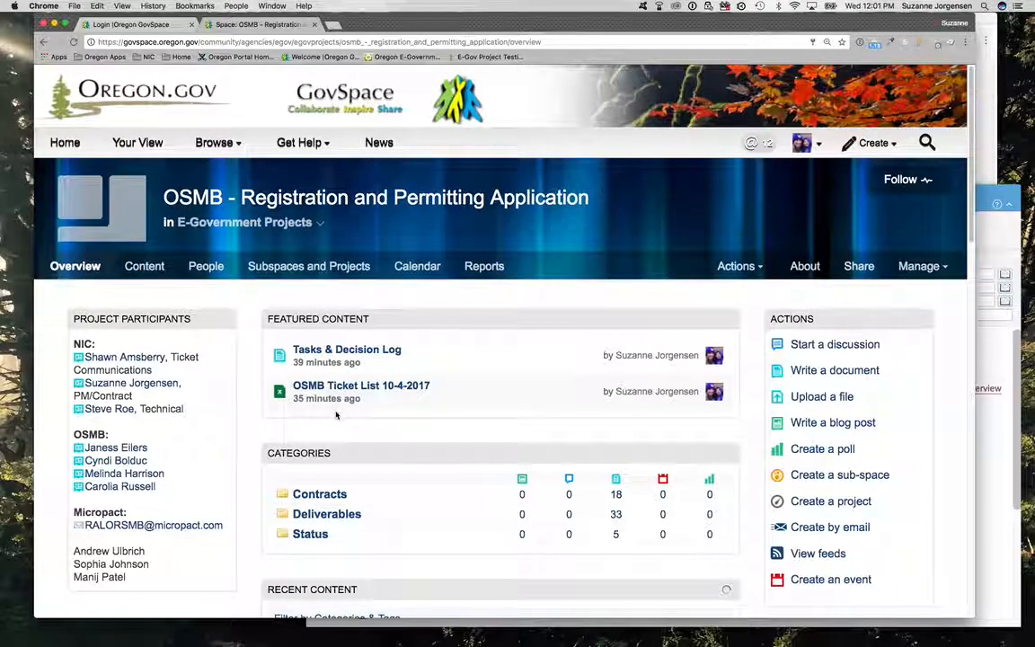
Step: Open the Tasks & Decision Log from the featured content and examine its assignments table
left_click(385, 351)
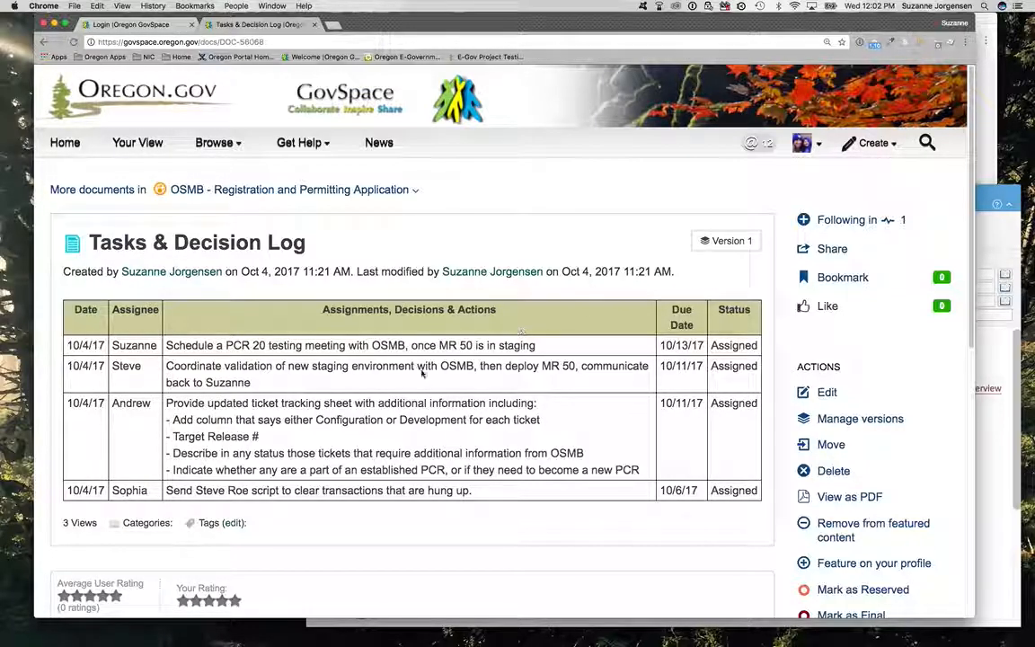
left_click_drag(155, 293, 423, 442)
left_click(425, 441)
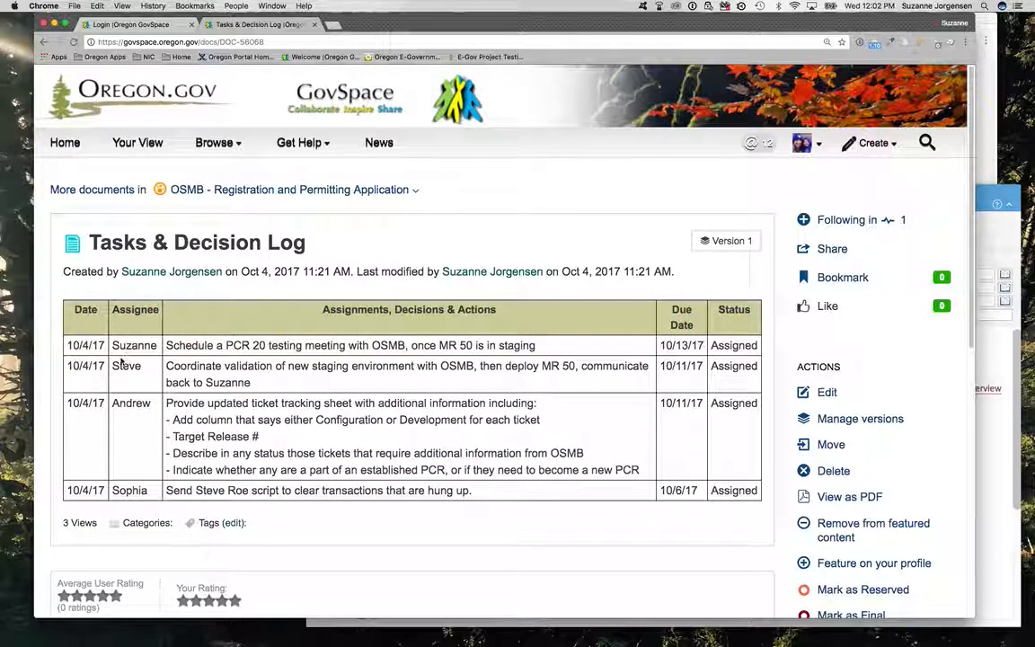
Step: Edit the Tasks & Decision Log and set the status of the PCR 20 testing meeting task to "Dependent on below task"
left_click(827, 393)
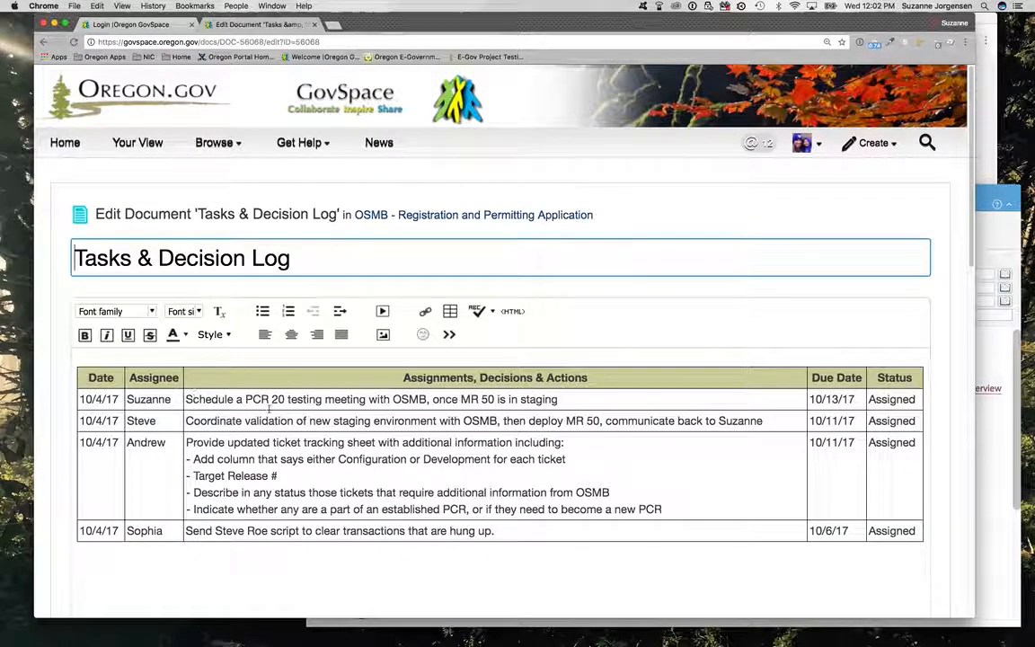
left_click(275, 422)
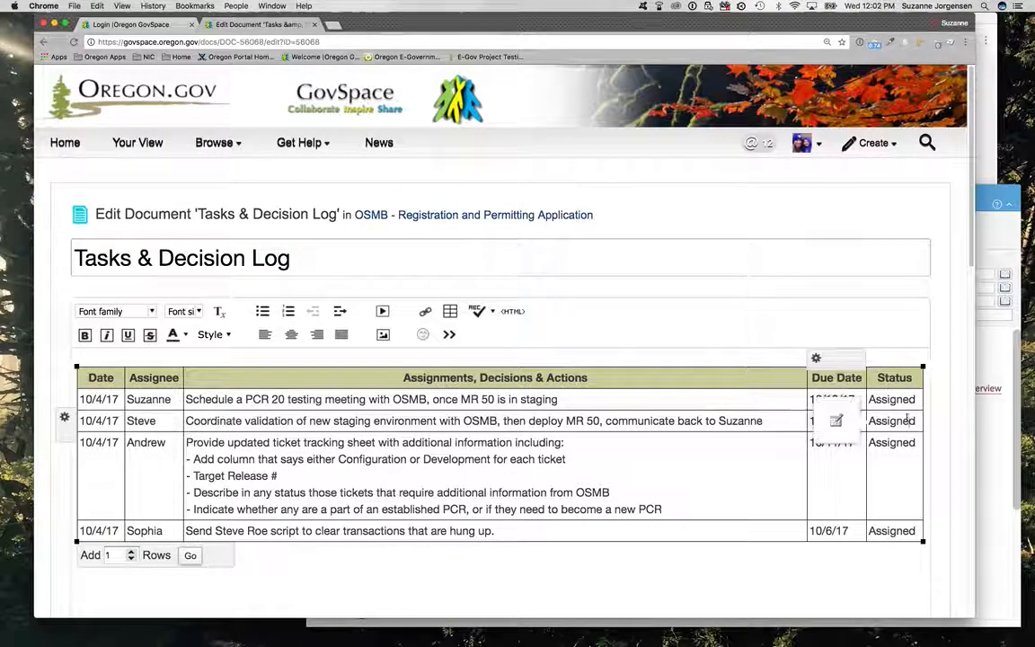
left_click_drag(870, 420, 974, 431)
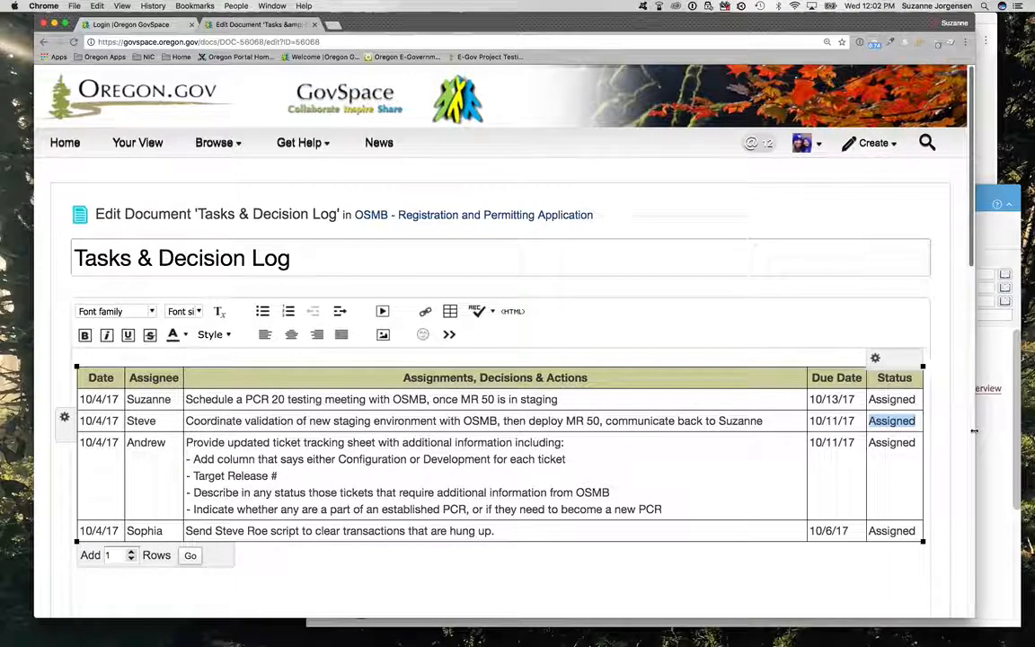
left_click_drag(919, 400, 871, 399)
type("Dependent on ")
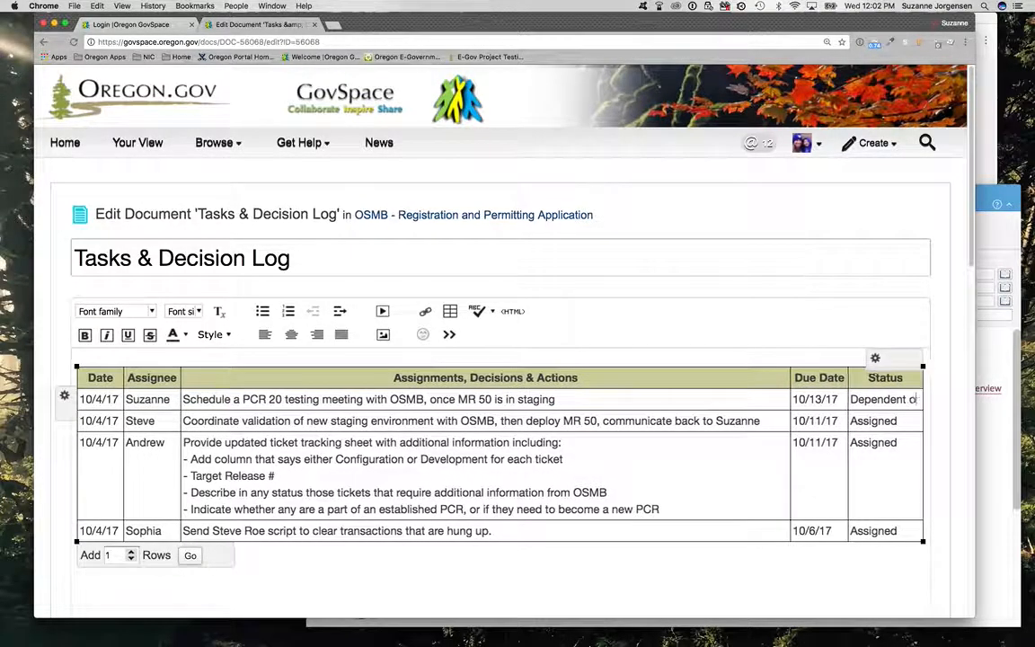
type("below task")
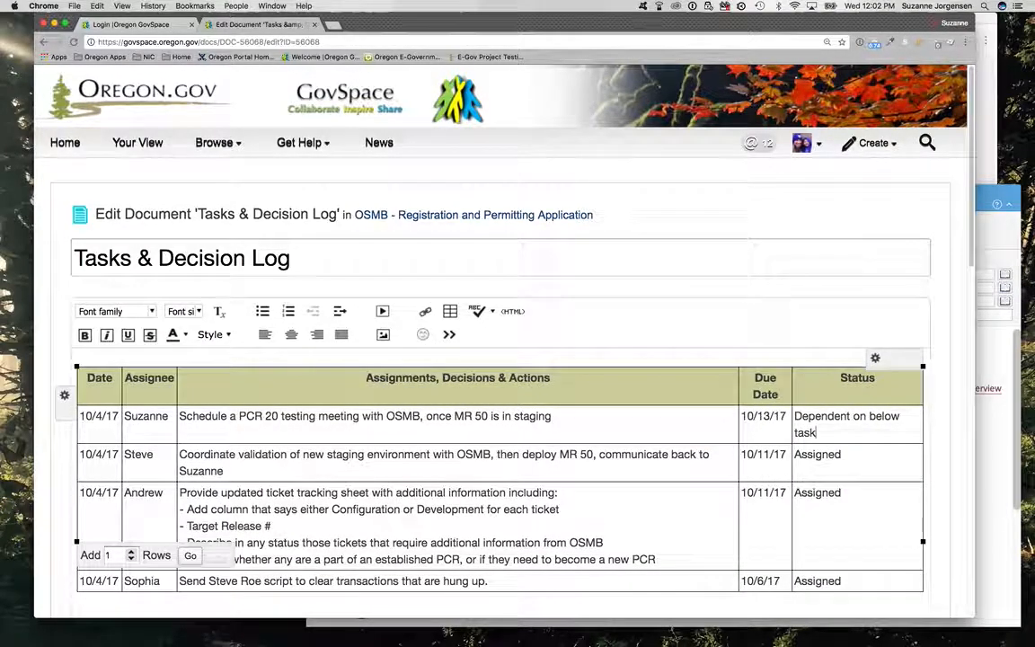
Step: Insert three blank rows above the PCR 20 testing meeting task in the log table
scroll(500, 405, "down", 3)
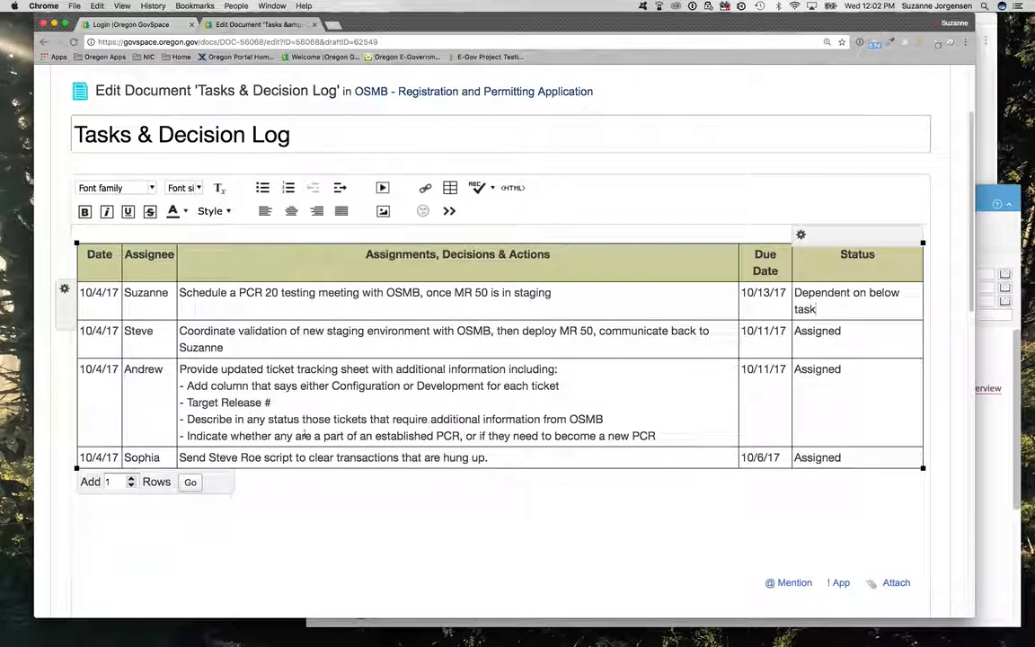
left_click(107, 305)
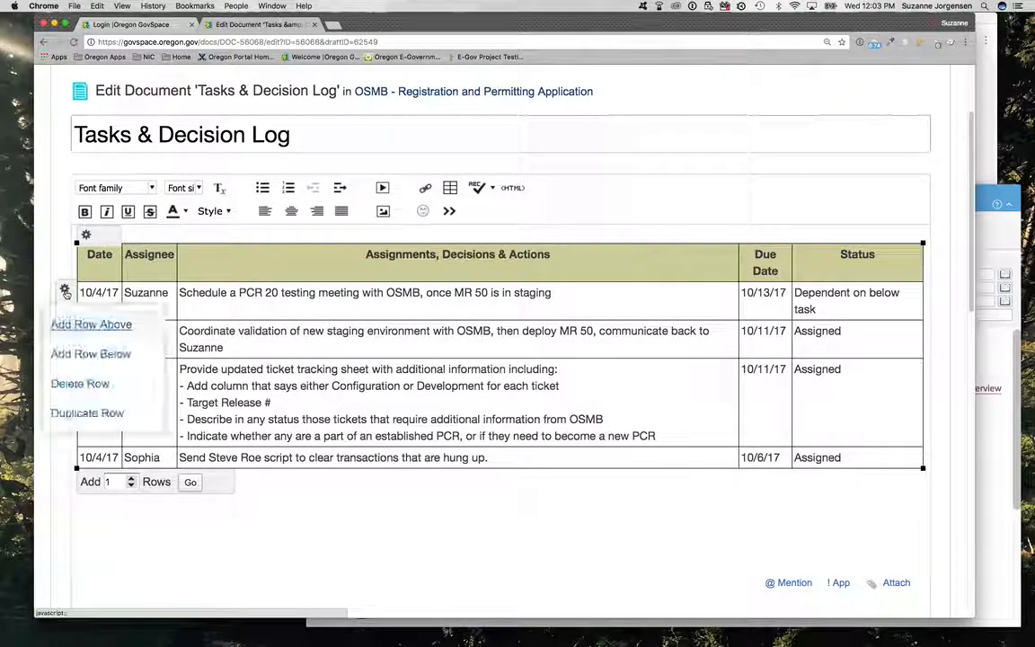
left_click(219, 303)
mouse_move(64, 290)
left_click(93, 325)
left_click(91, 293)
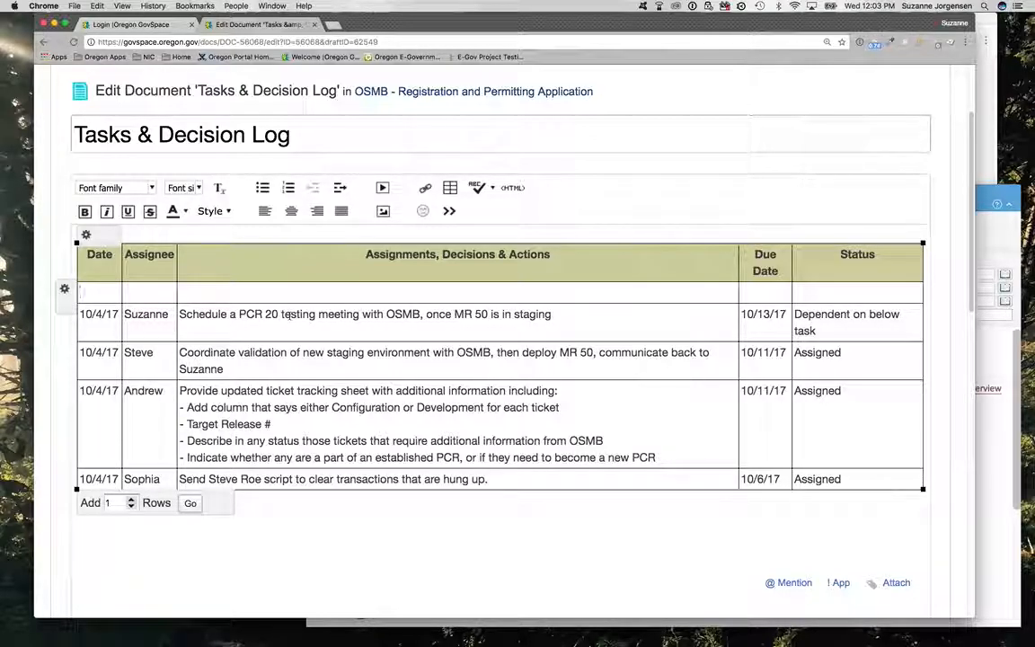
left_click(65, 289)
left_click(71, 321)
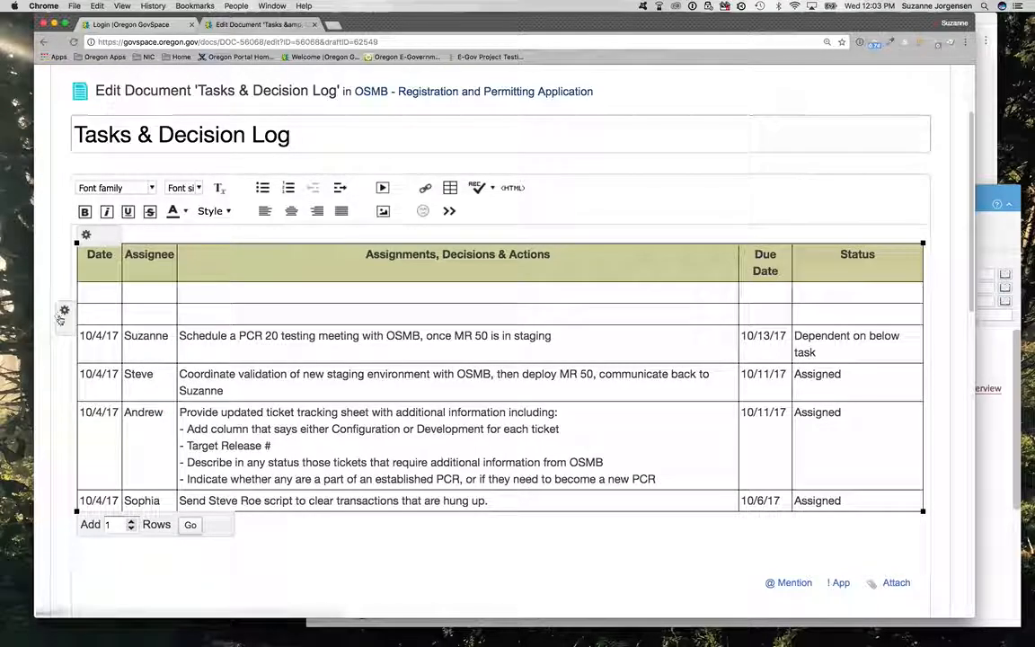
left_click(64, 311)
left_click(71, 346)
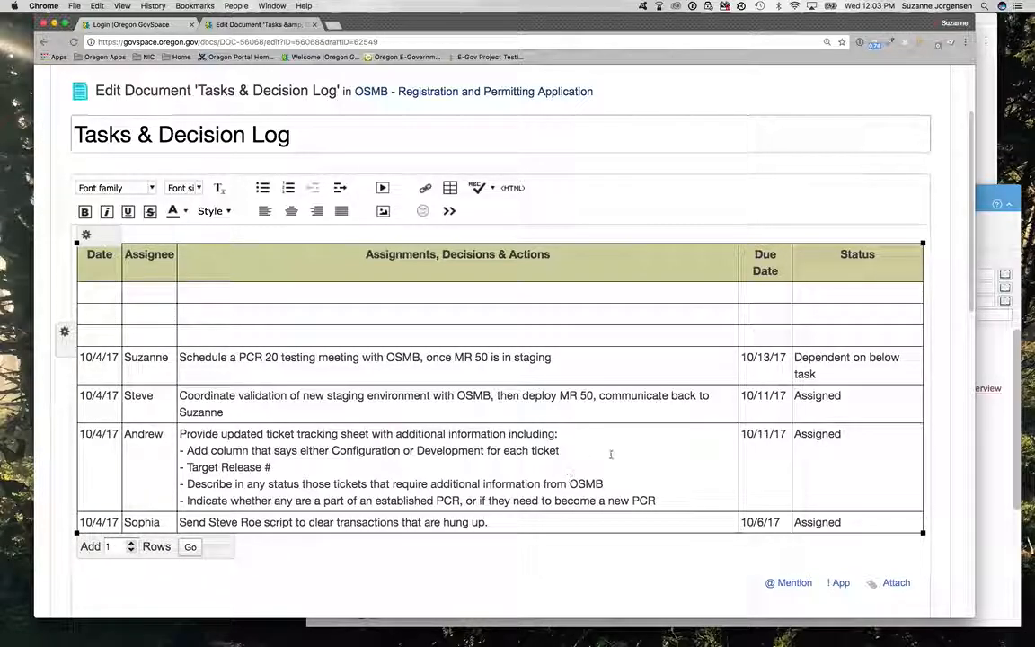
Step: Publish the edited Tasks & Decision Log document in the OSMB project space
scroll(635, 450, "down", 1)
scroll(635, 454, "up", 5)
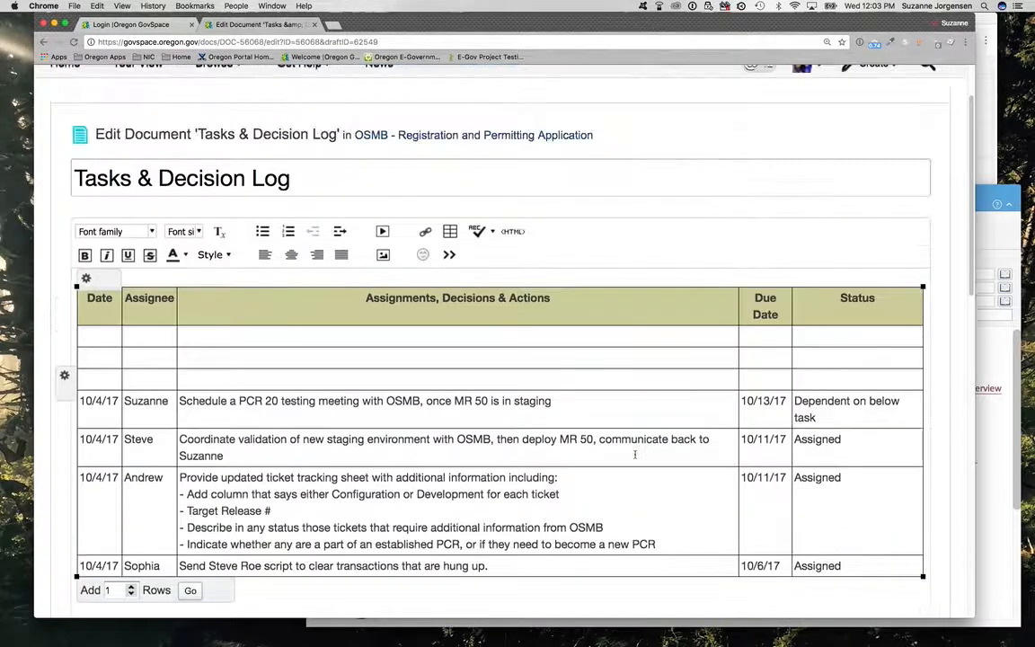
scroll(635, 455, "down", 20)
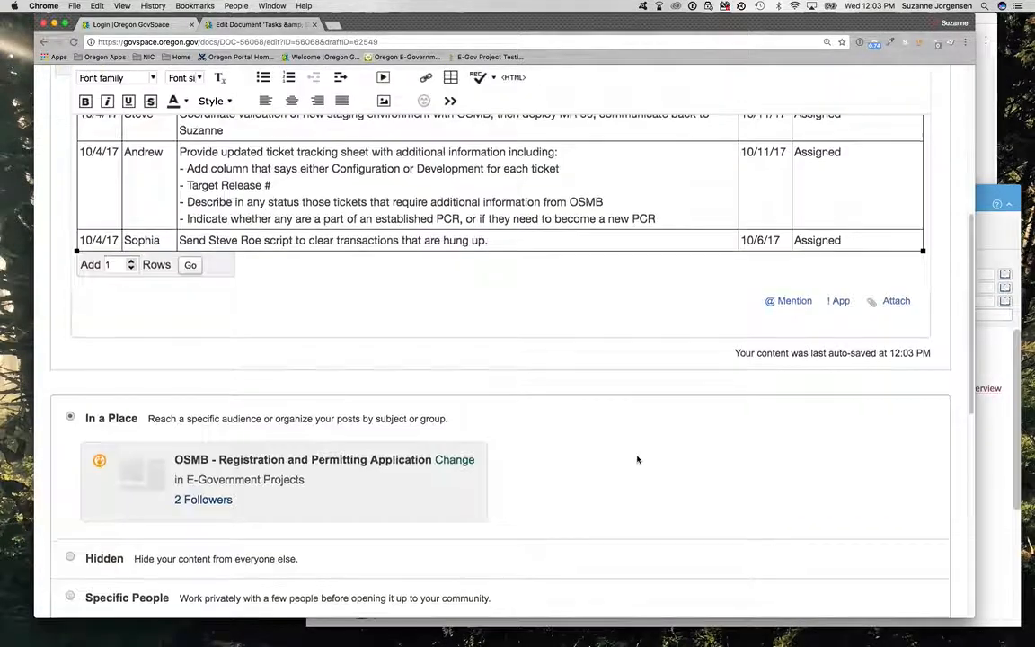
scroll(584, 474, "down", 3)
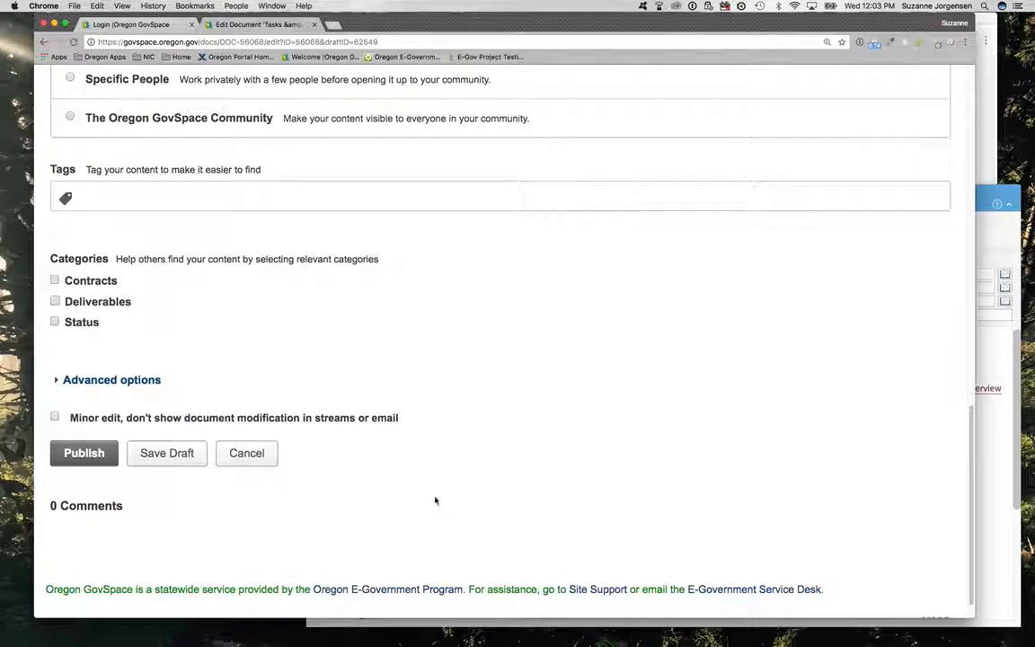
left_click(71, 454)
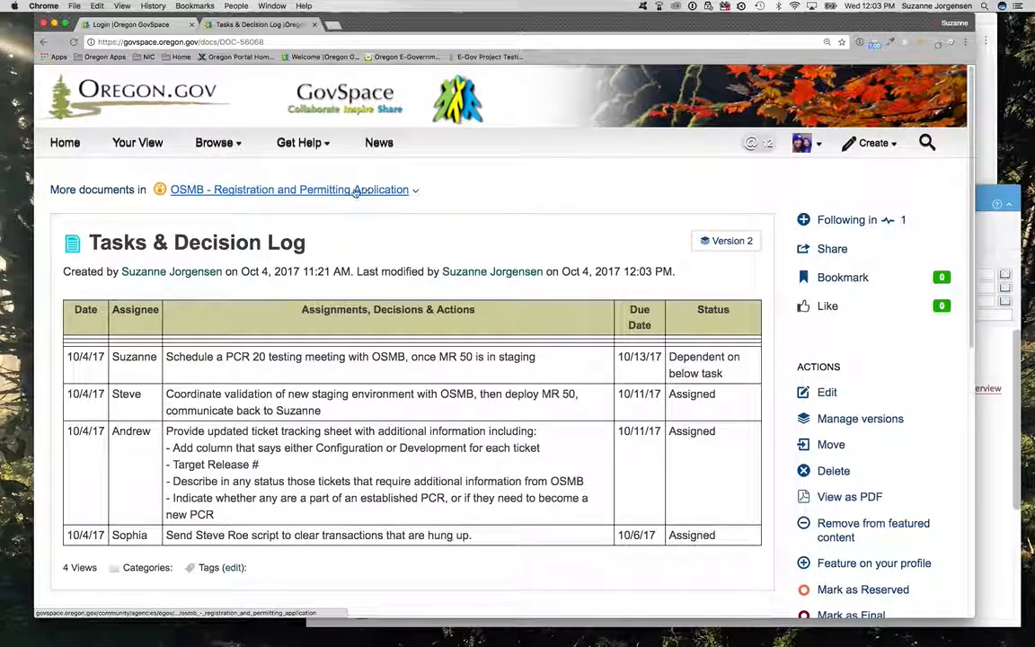
Step: Return to the OSMB project space and open the OSMB Ticket List 10-4-2017 document to check its conversion status
left_click(222, 191)
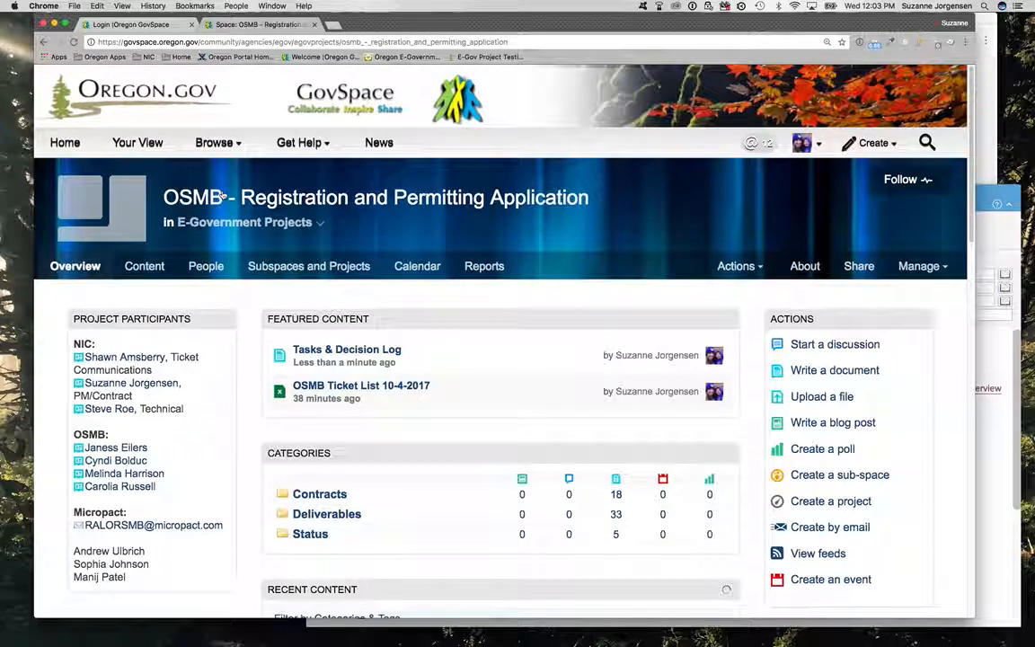
left_click(320, 388)
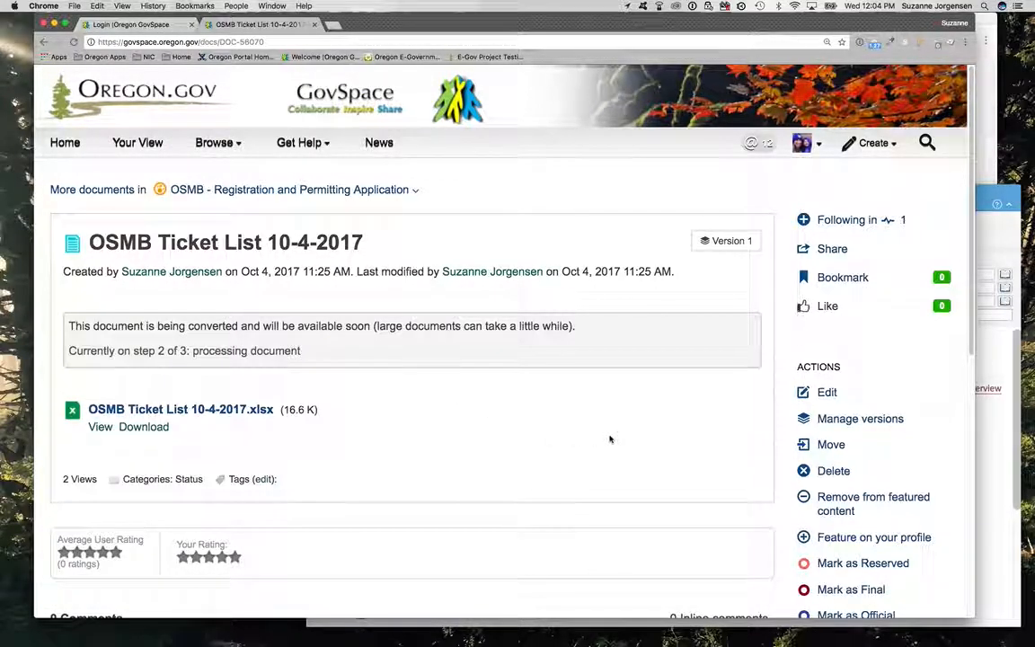
left_click_drag(155, 351, 300, 352)
left_click(299, 352)
scroll(497, 329, "down", 3)
scroll(497, 335, "up", 3)
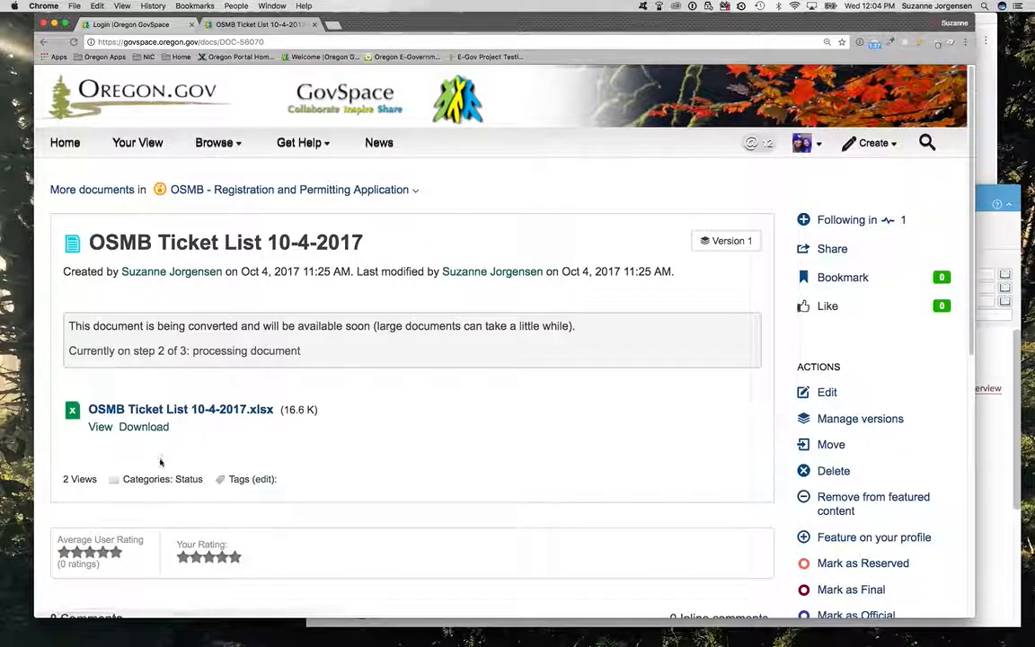
Step: Download OSMB Ticket List 10-4-2017.xlsx and open the downloaded workbook in Excel
left_click(144, 427)
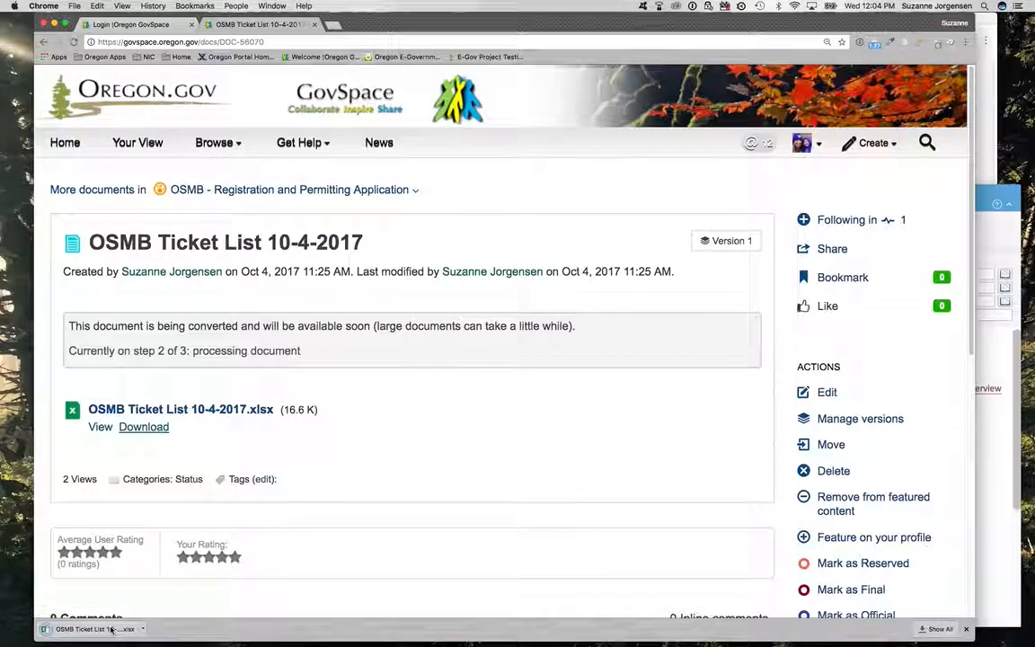
left_click(110, 629)
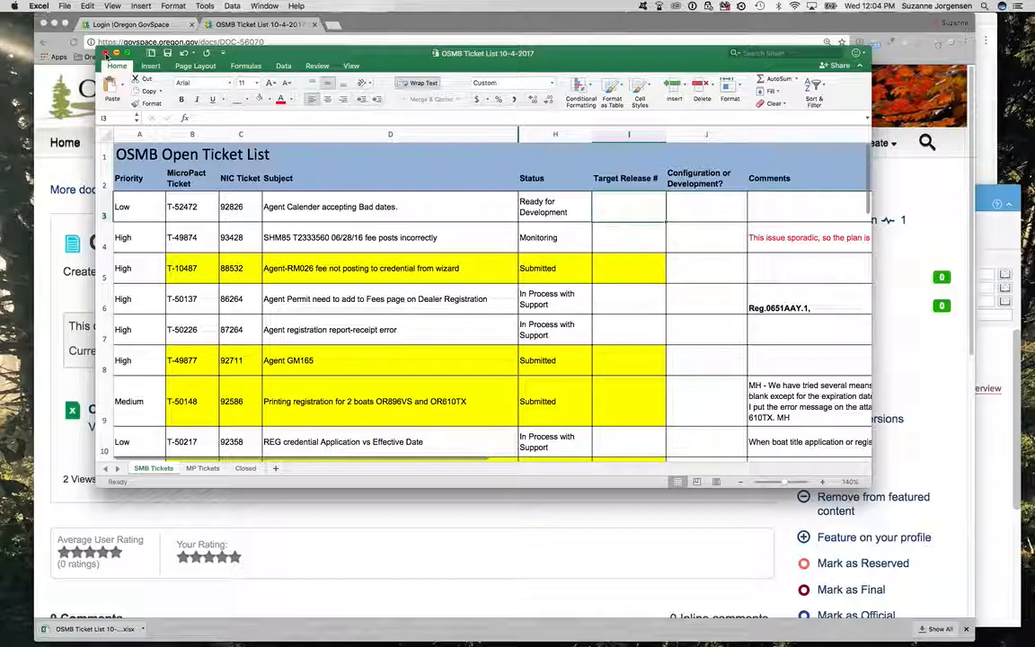
Step: Examine the ticket columns on the SMB Tickets sheet, including Configuration or Development?, and close the workbook
left_click(130, 183)
left_click(782, 184)
left_click(718, 185)
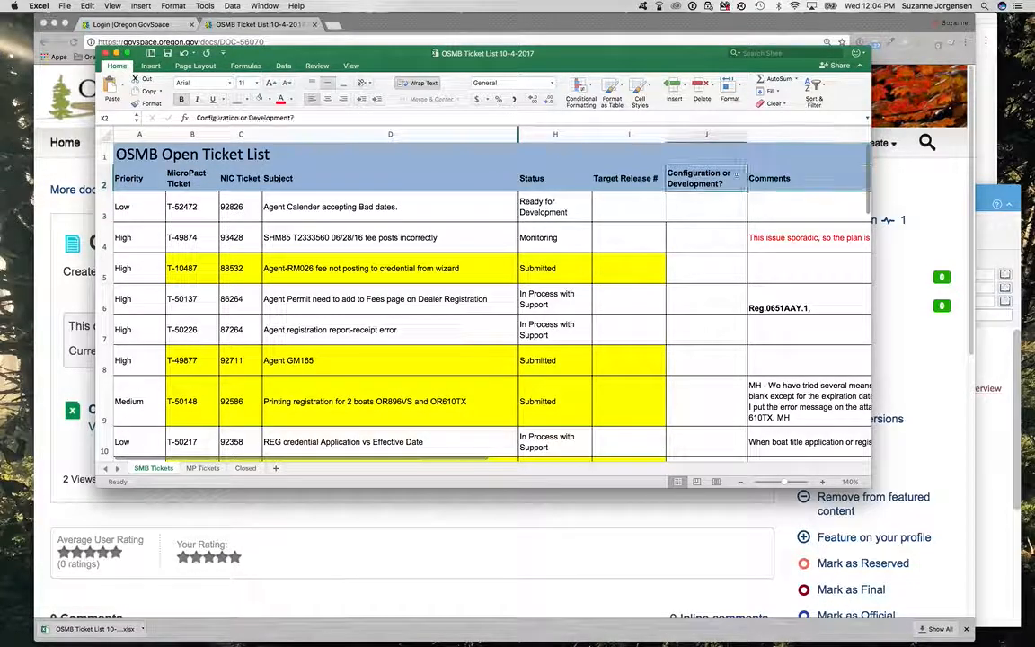
left_click(246, 185)
left_click(706, 178)
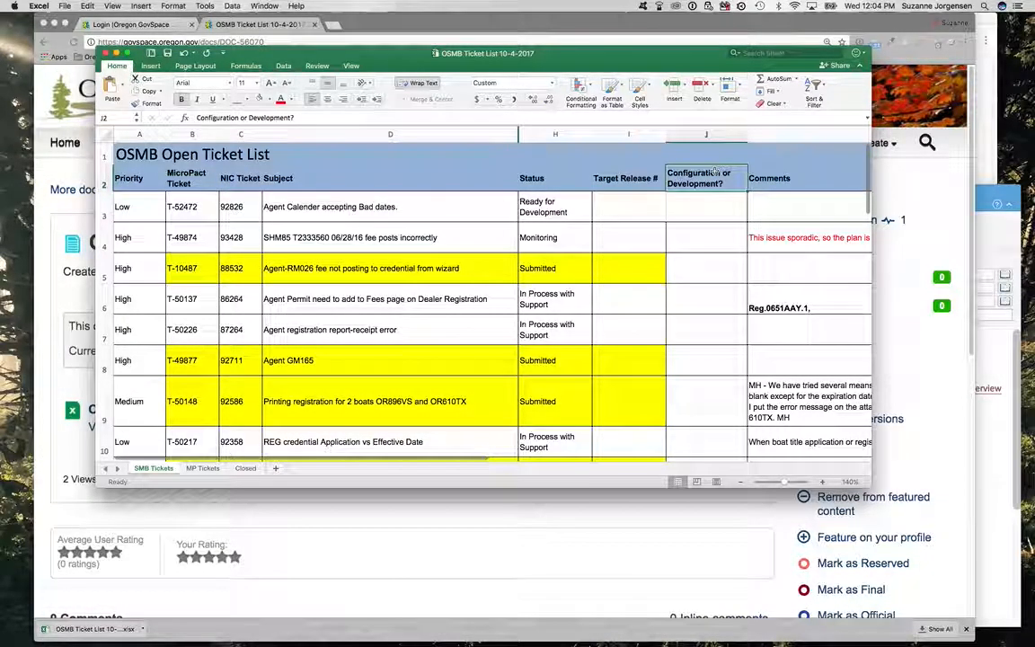
left_click(124, 207)
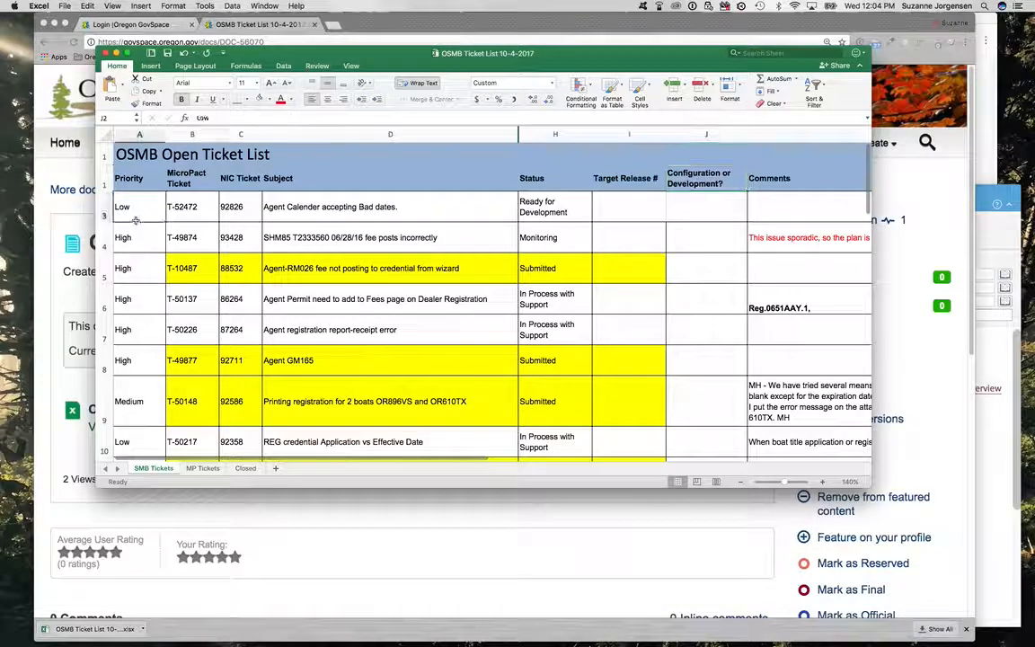
left_click(105, 54)
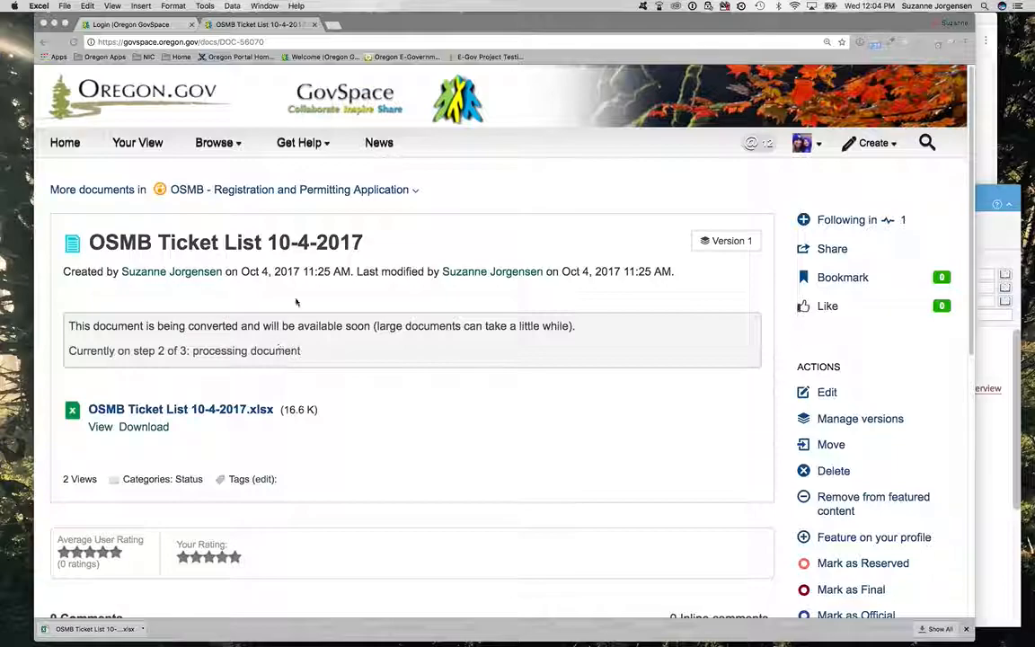
Step: Edit the OSMB Ticket List 10-4-2017 document and upload the ticket list workbook from the OSMB folder as its replacement file
left_click(615, 272)
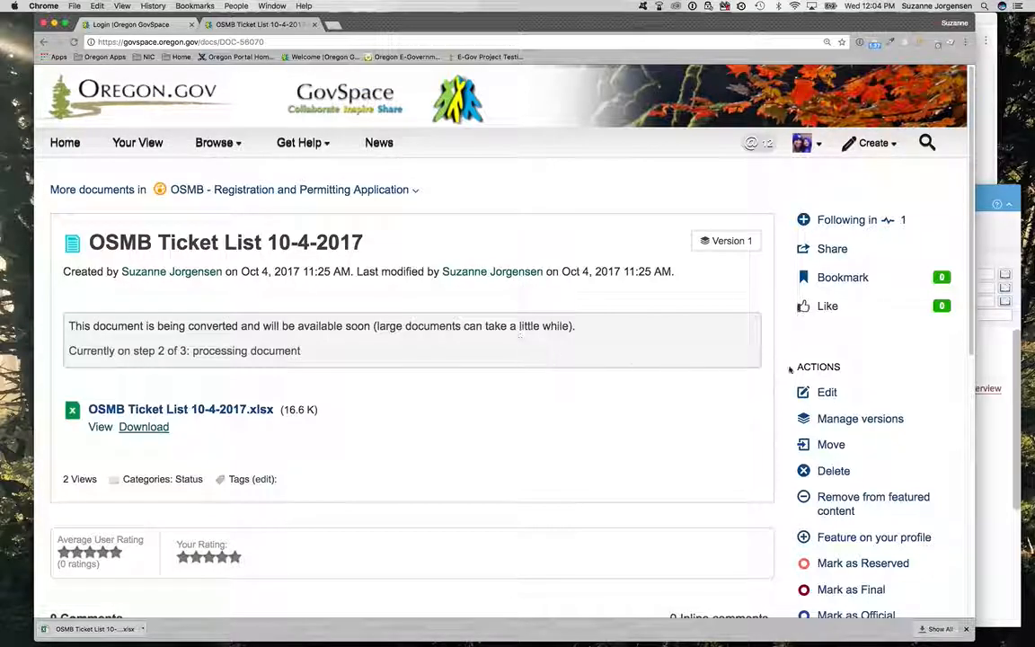
left_click(826, 393)
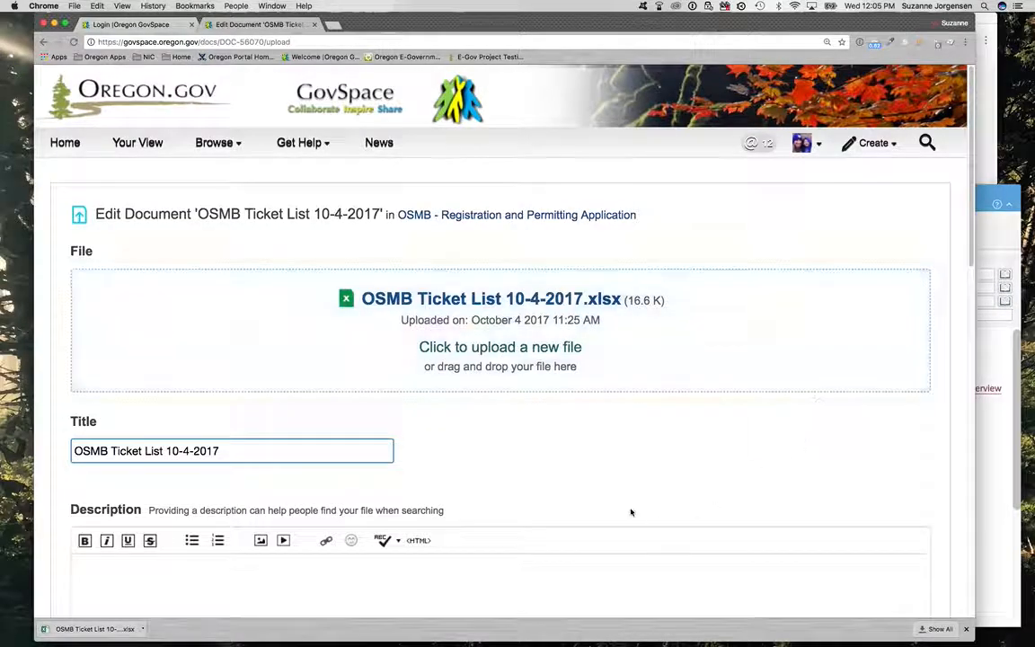
scroll(626, 465, "down", 1)
scroll(627, 464, "down", 2)
scroll(624, 469, "up", 3)
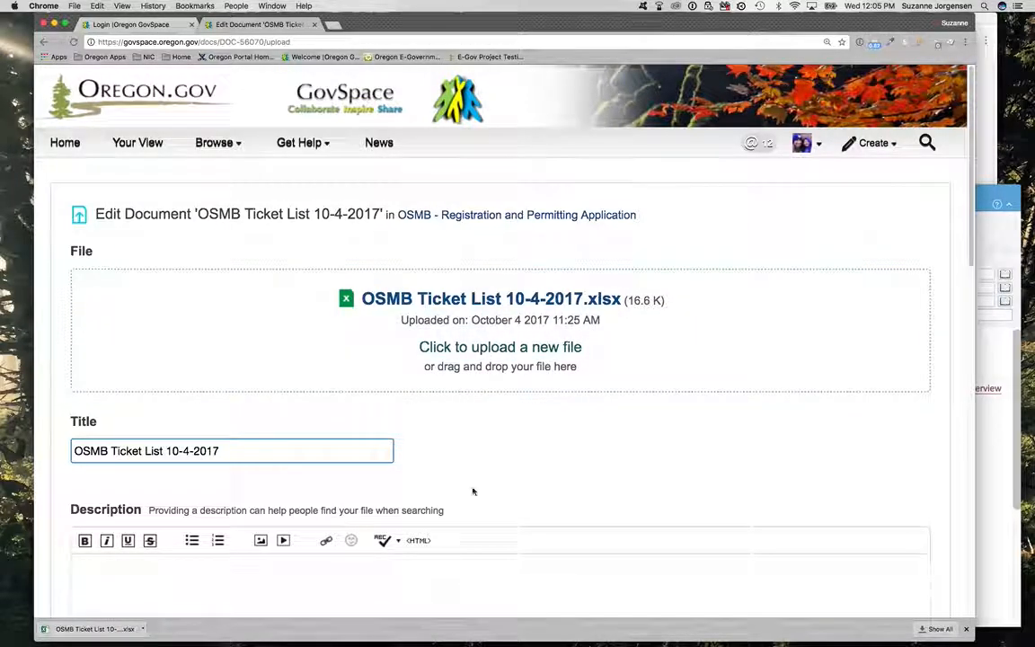
left_click(489, 348)
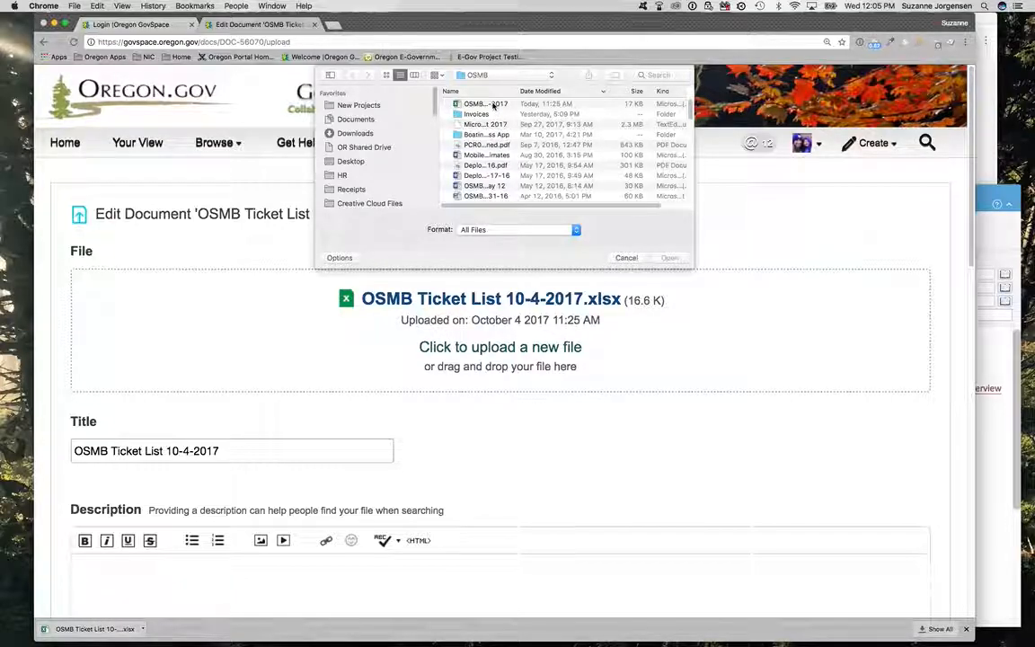
double_click(493, 105)
Step: Retype the day number in the title as 4 and publish the updated ticket list document
left_click(229, 436)
left_click(187, 436)
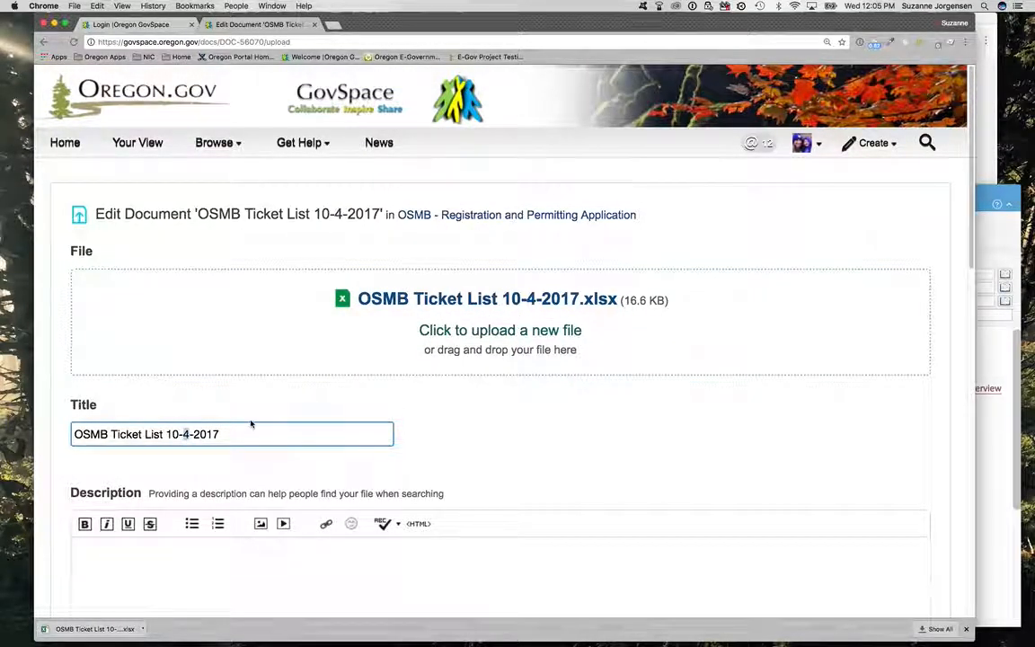
key("BackSpace")
type("4")
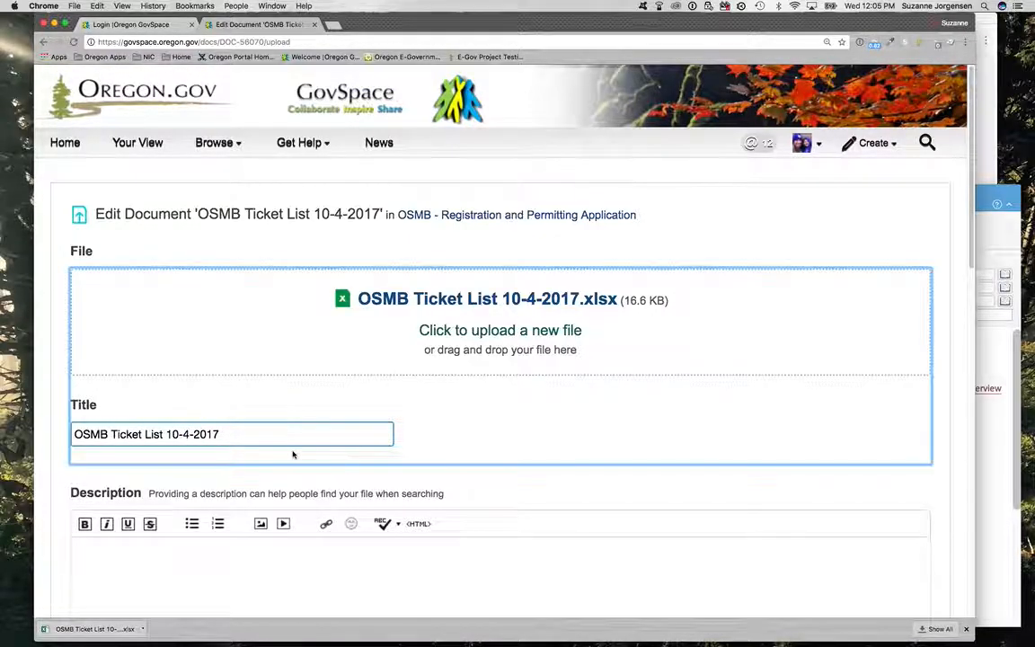
left_click(281, 435)
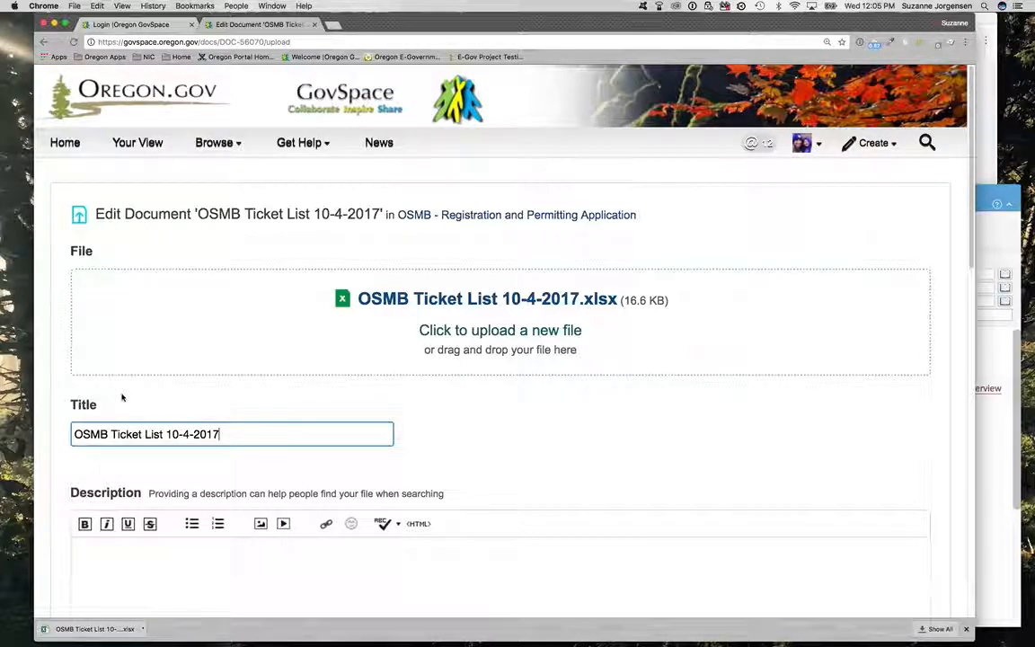
scroll(272, 416, "down", 12)
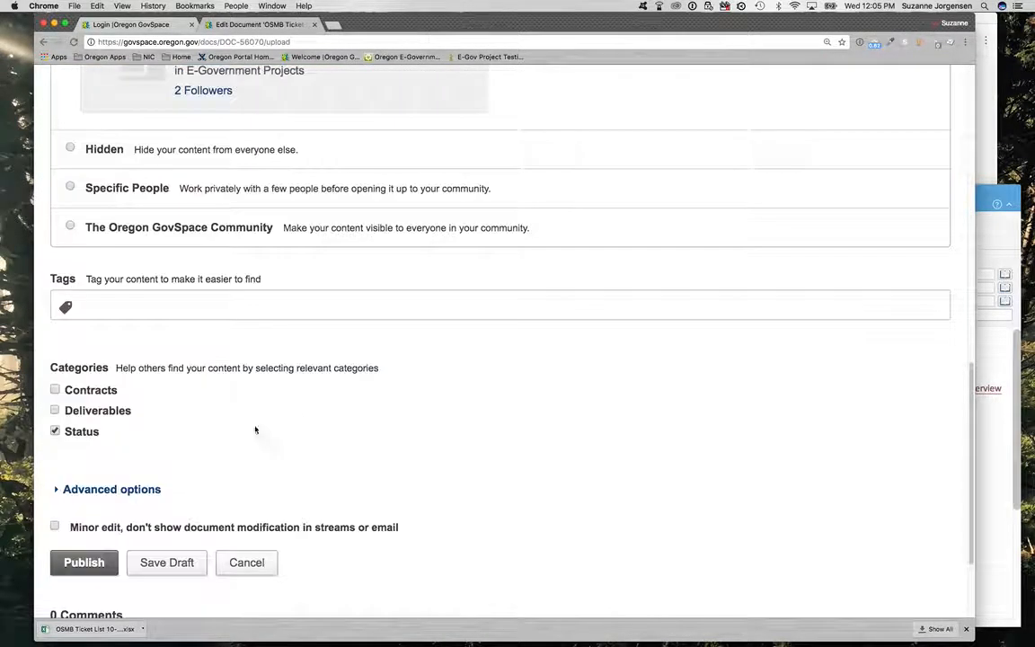
scroll(260, 427, "down", 2)
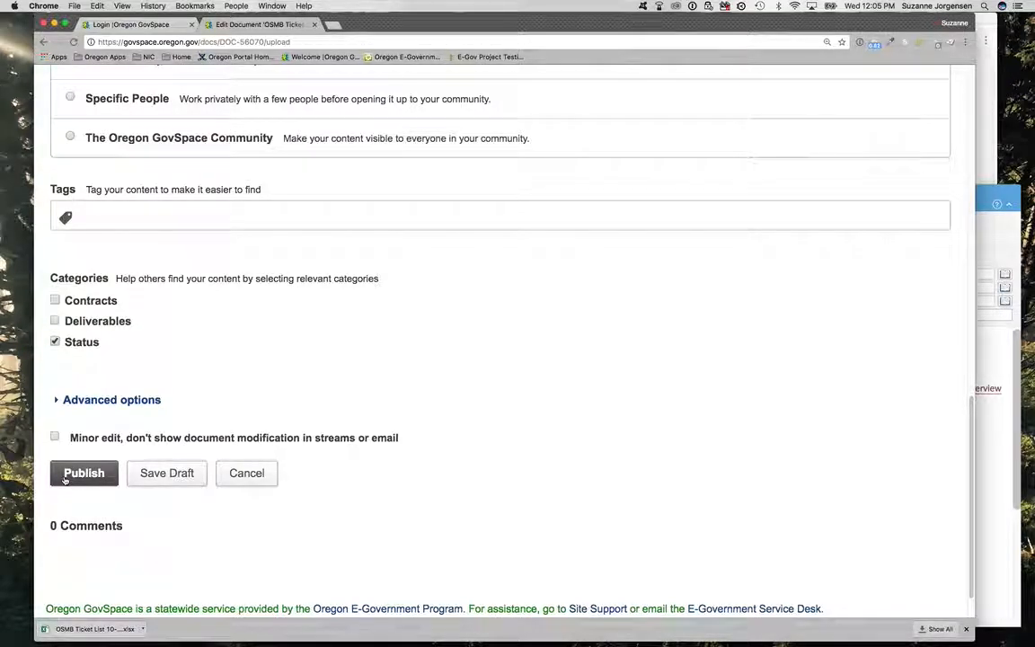
left_click(65, 481)
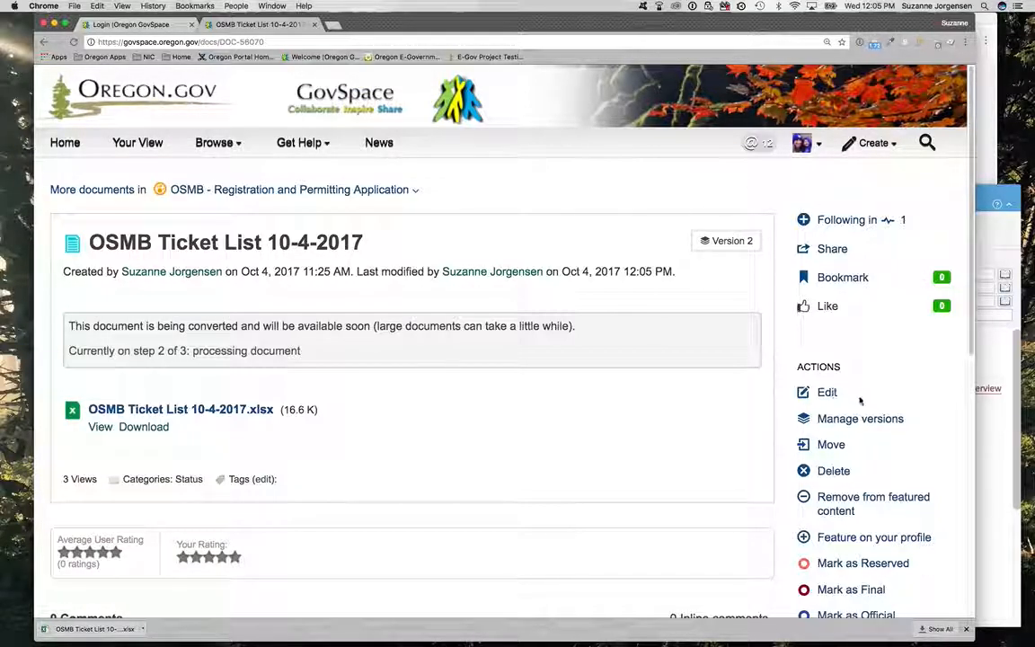
Step: Check the version history of the ticket list document and return to the OSMB - Registration and Permitting Application space
left_click(836, 420)
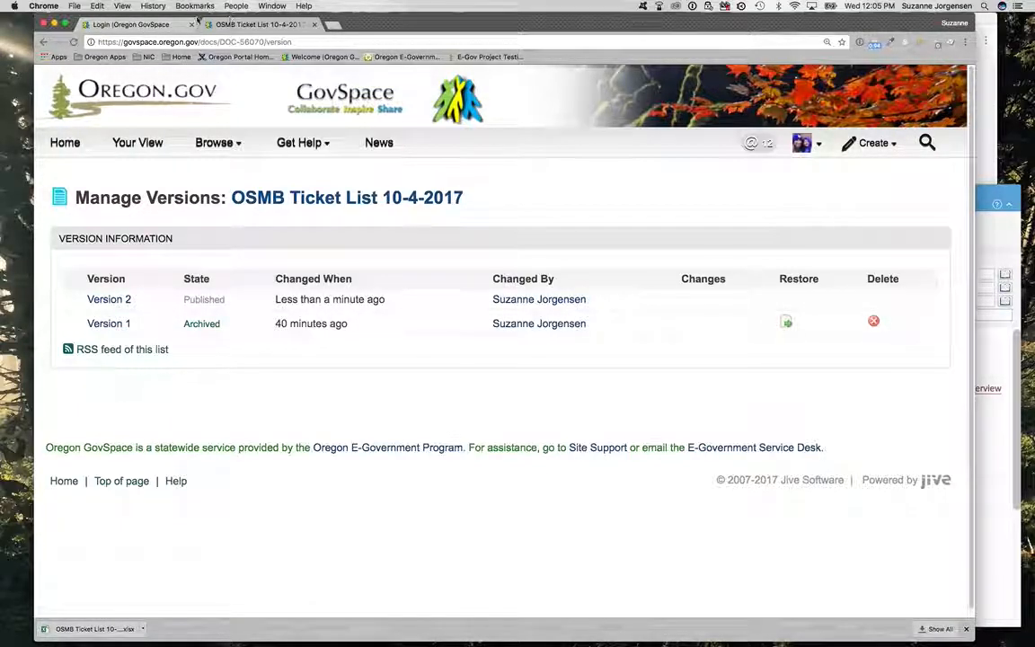
left_click(44, 44)
left_click(44, 45)
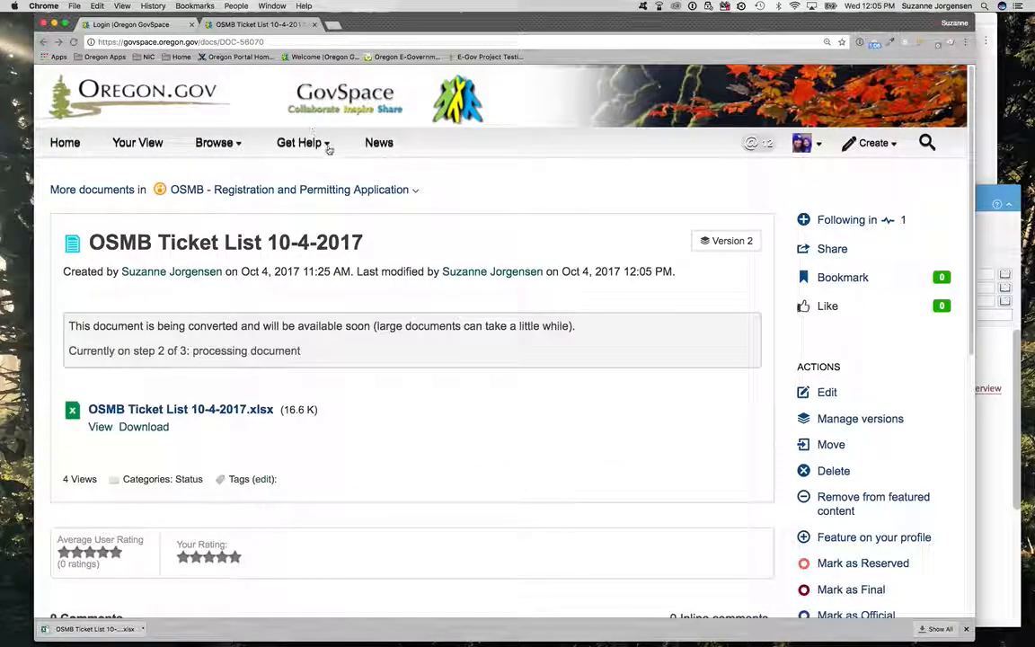
left_click(316, 191)
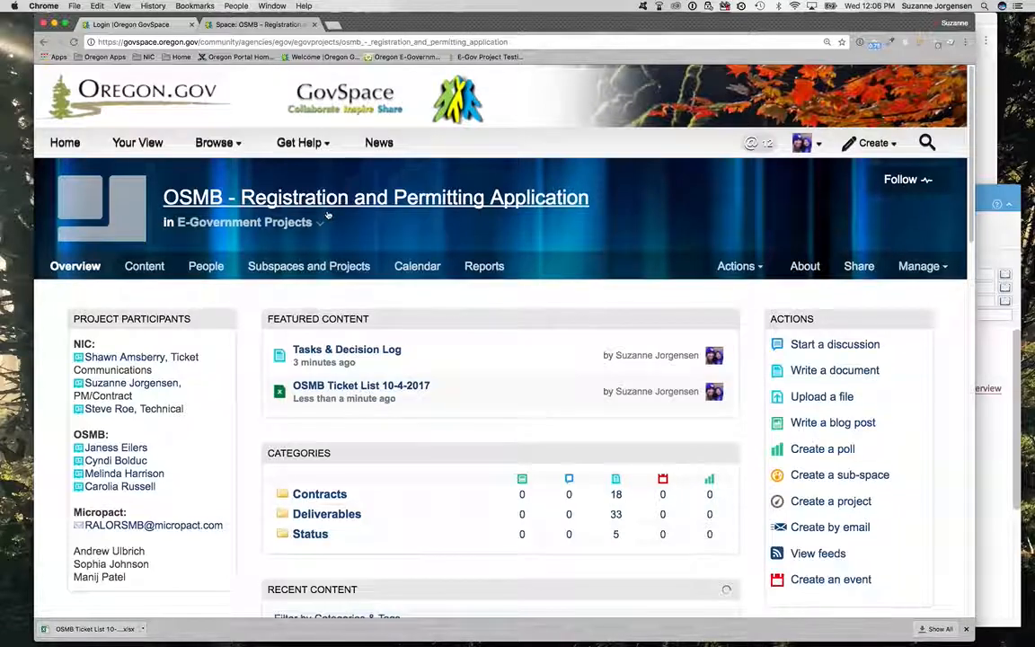
Step: Try uploading OSMB Ticket List 10-4-2017.xlsx to the project space as a new file titled PCR New
scroll(494, 282, "down", 4)
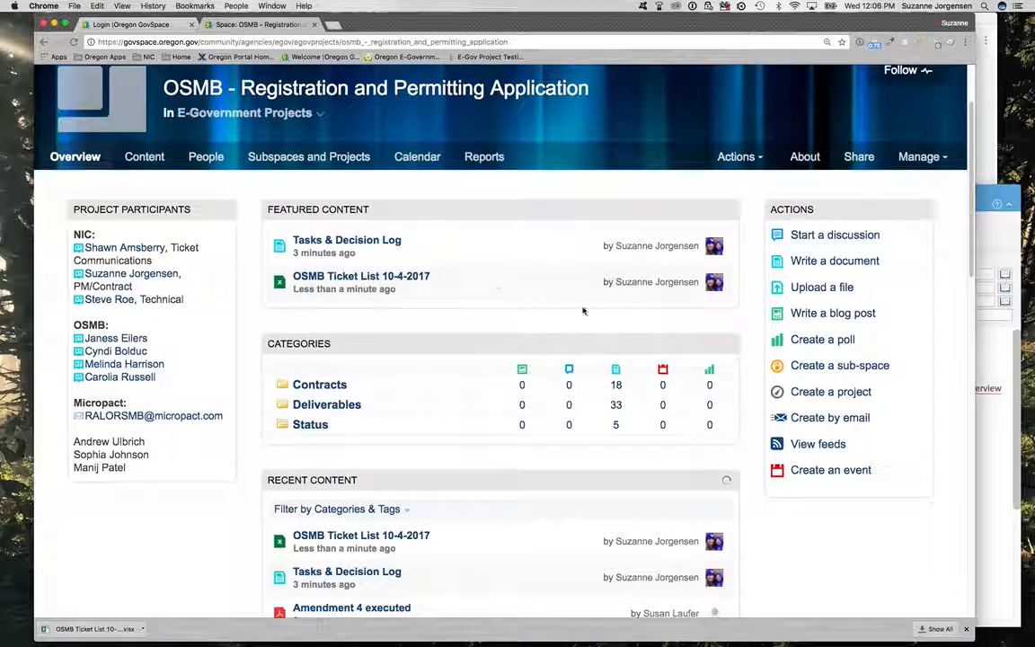
left_click(807, 295)
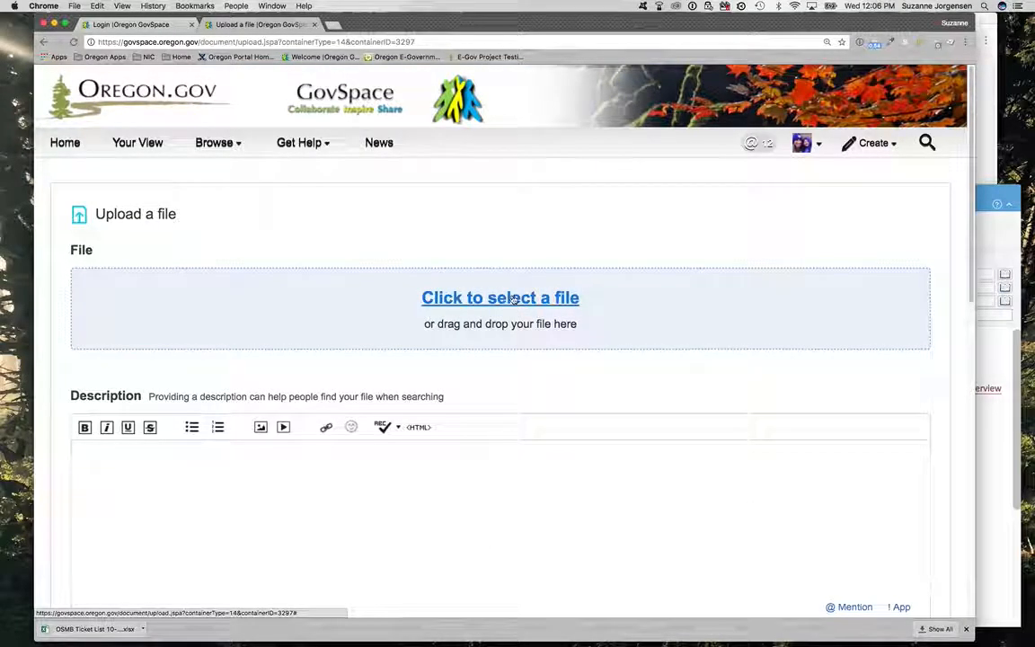
left_click(514, 310)
double_click(509, 104)
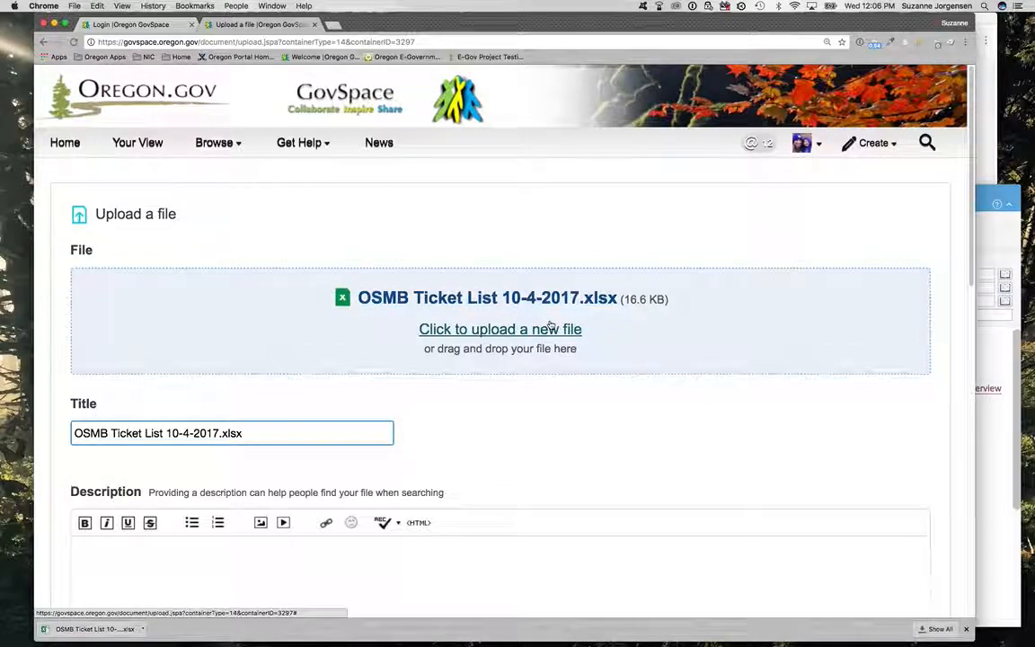
triple_click(105, 438)
type("PCR New")
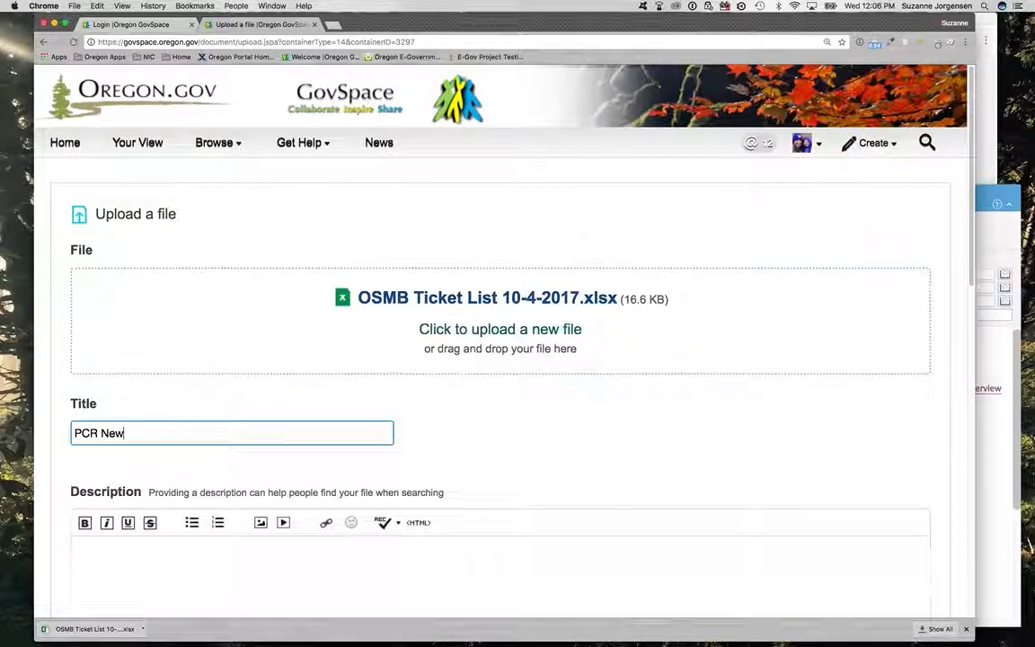
scroll(66, 378, "down", 5)
scroll(234, 194, "up", 2)
scroll(233, 234, "down", 2)
scroll(232, 267, "down", 5)
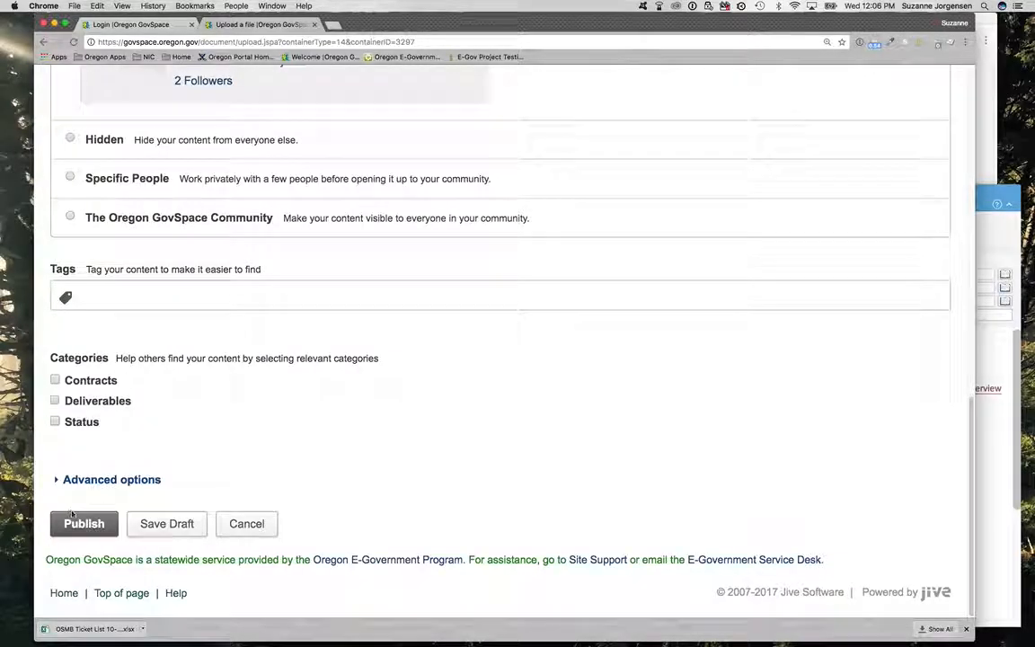
left_click(80, 528)
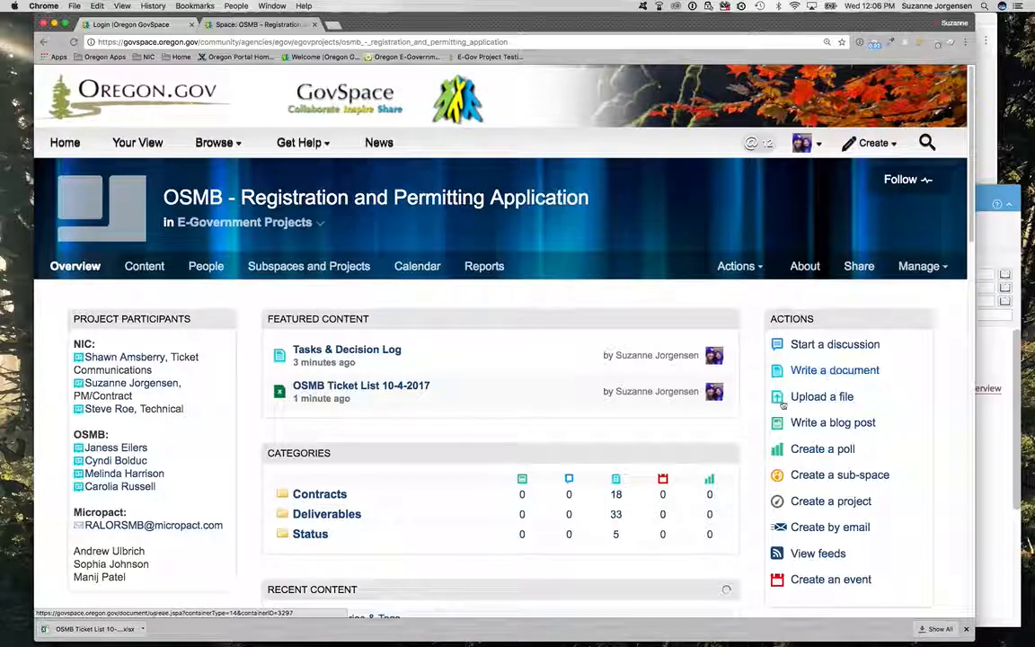
Step: Examine the amendments and PCR documents in the Contracts category and return to the project space overview
scroll(307, 396, "down", 2)
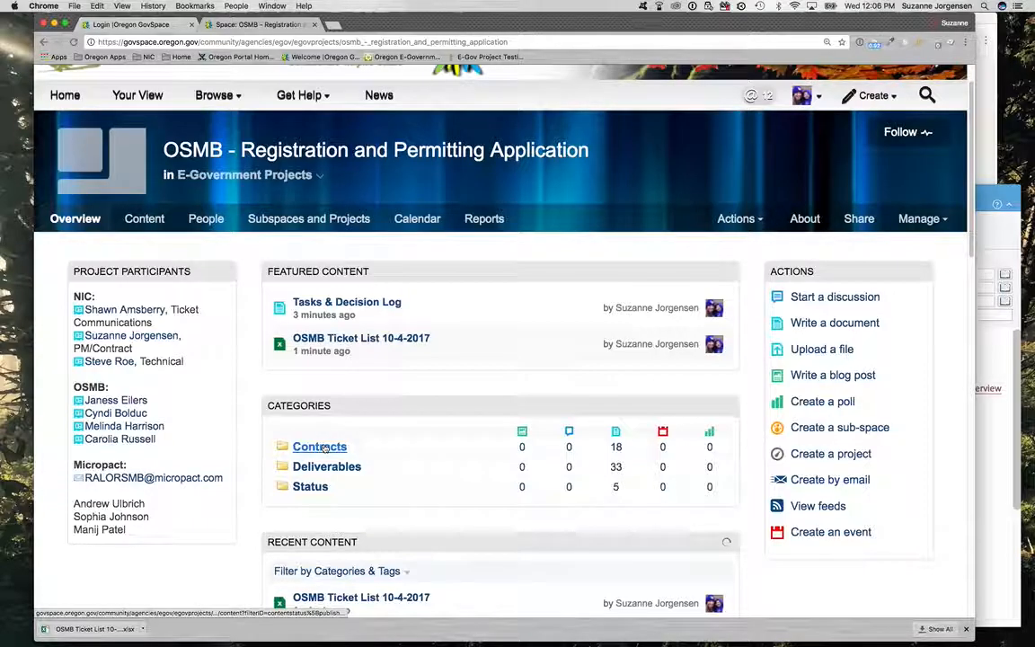
left_click(324, 448)
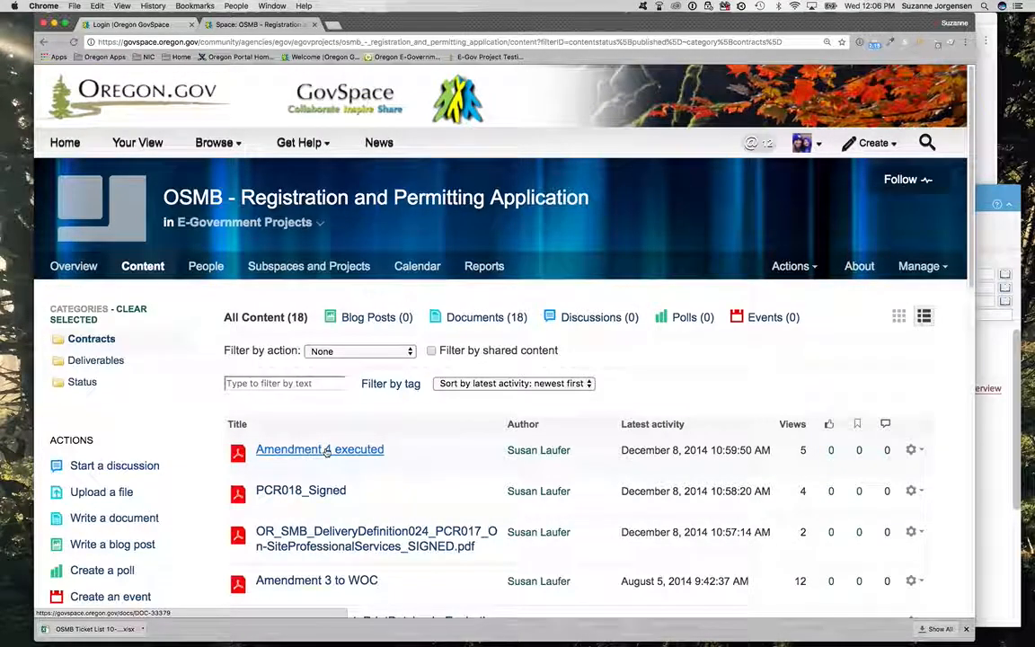
scroll(306, 422, "down", 4)
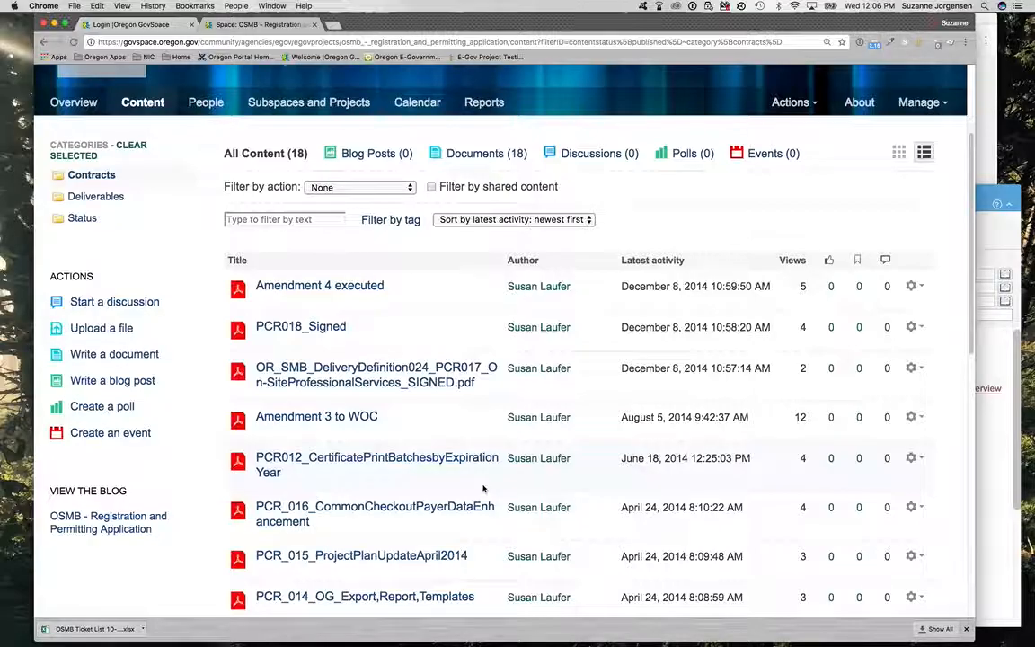
scroll(482, 488, "down", 7)
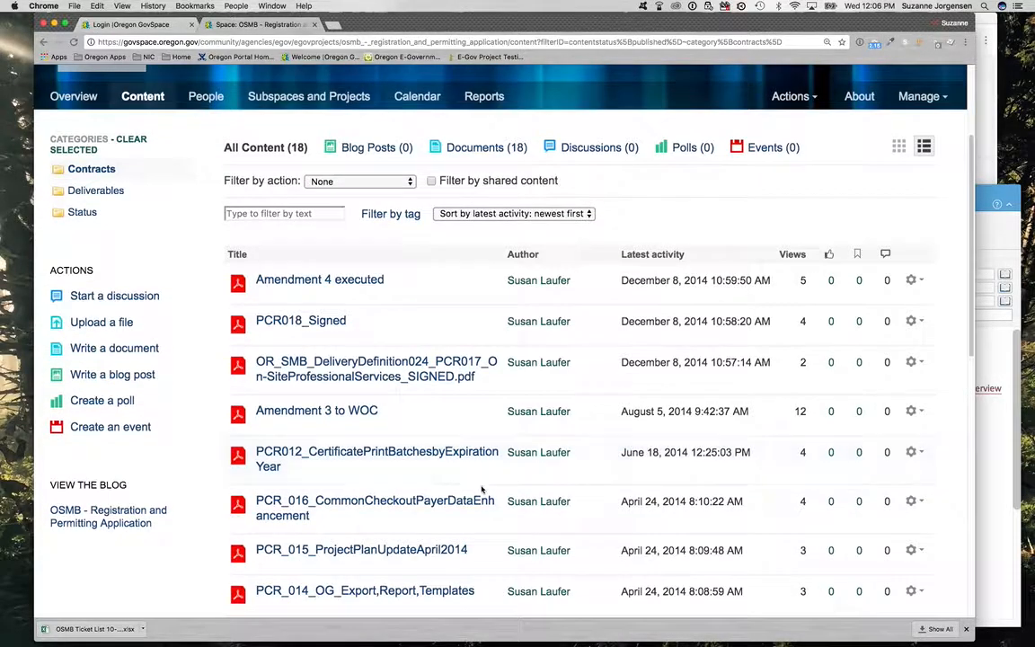
scroll(477, 492, "down", 5)
scroll(405, 449, "up", 10)
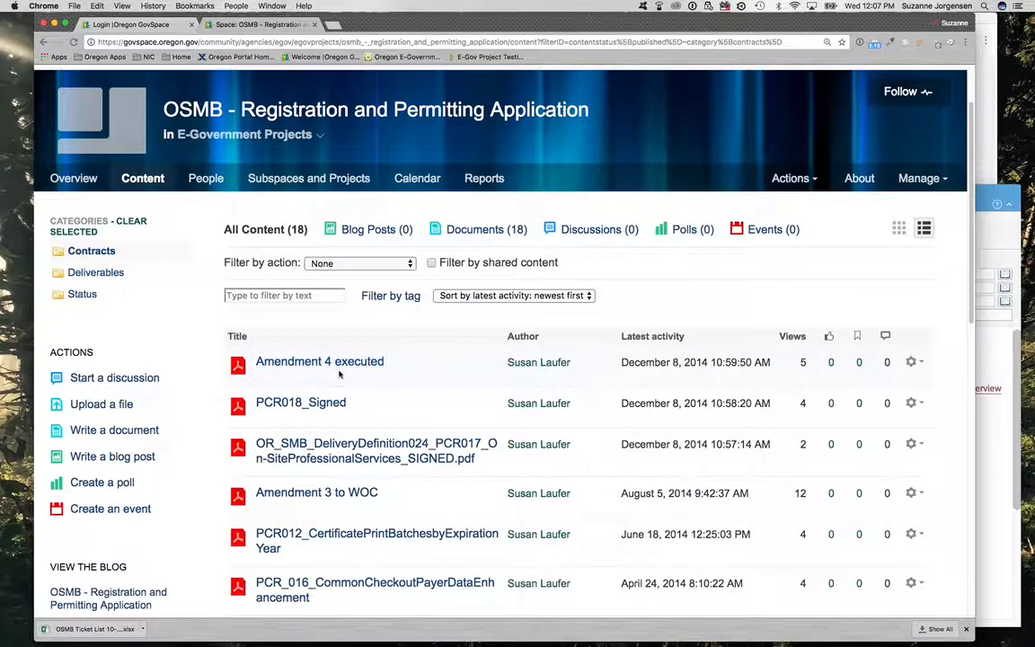
scroll(324, 371, "down", 1)
scroll(319, 377, "down", 3)
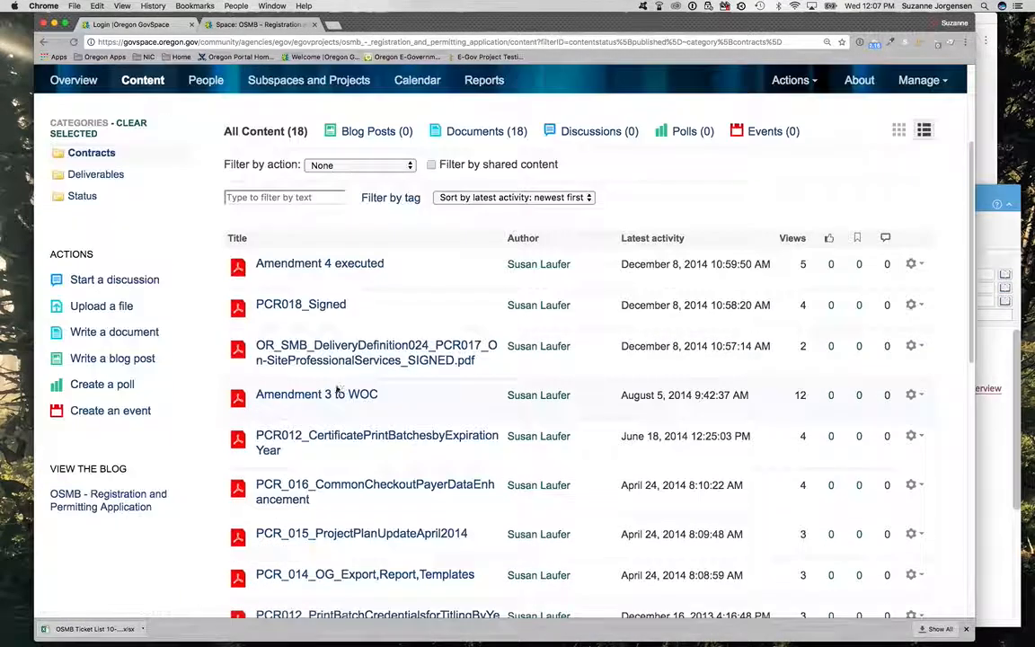
scroll(315, 406, "down", 10)
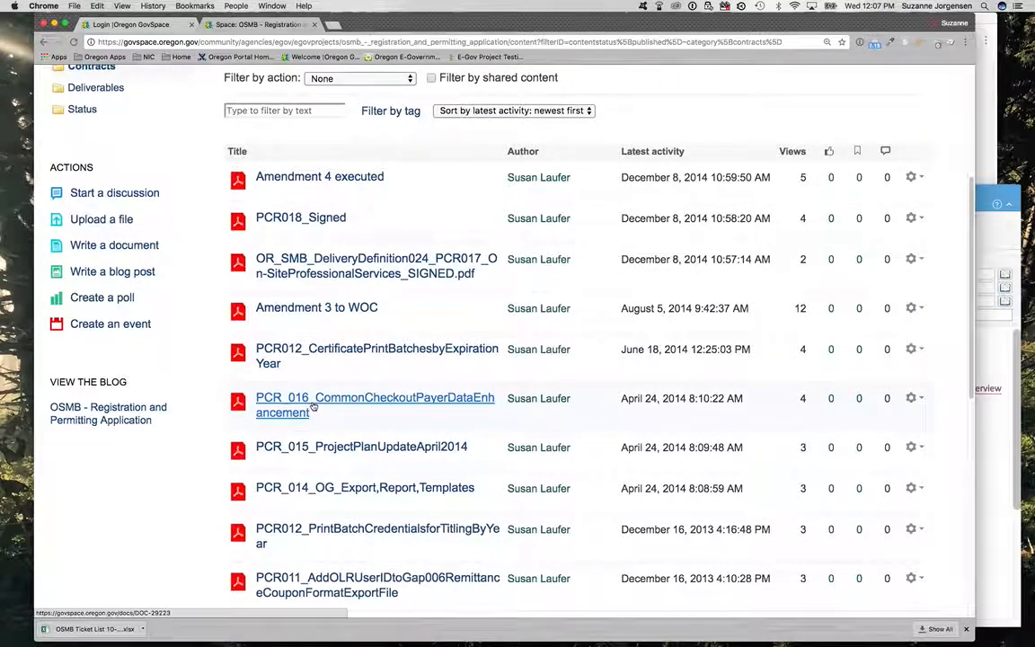
scroll(310, 409, "down", 8)
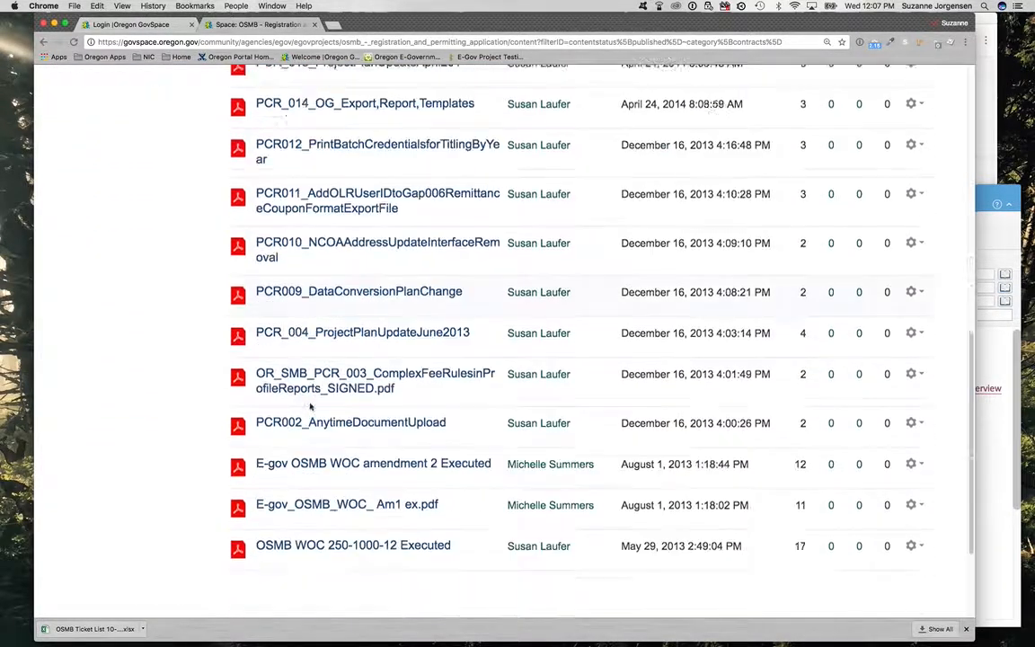
scroll(311, 407, "up", 20)
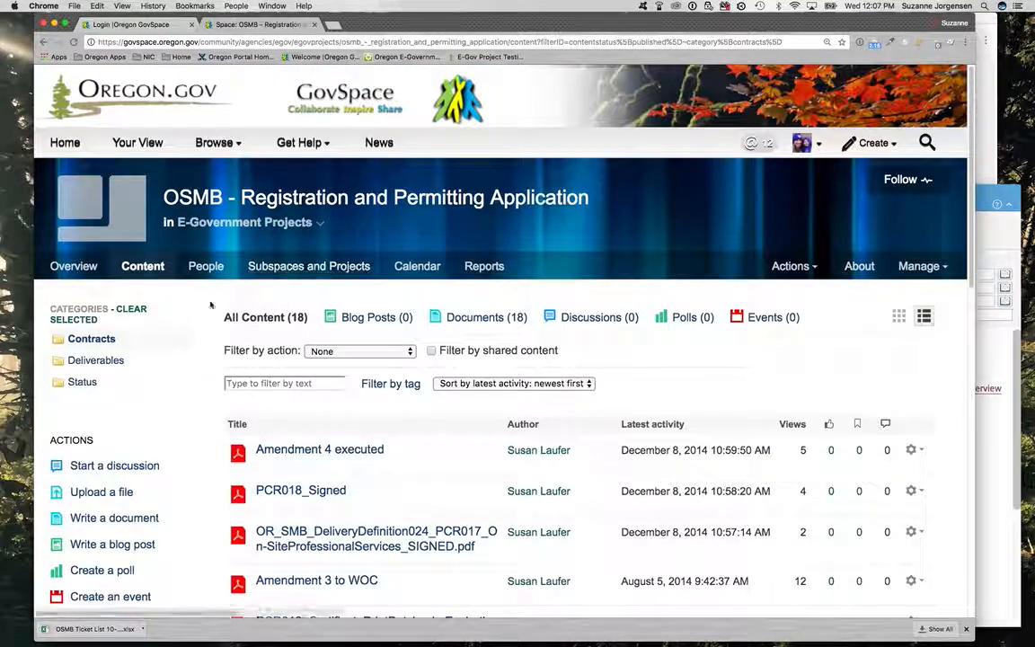
left_click(44, 39)
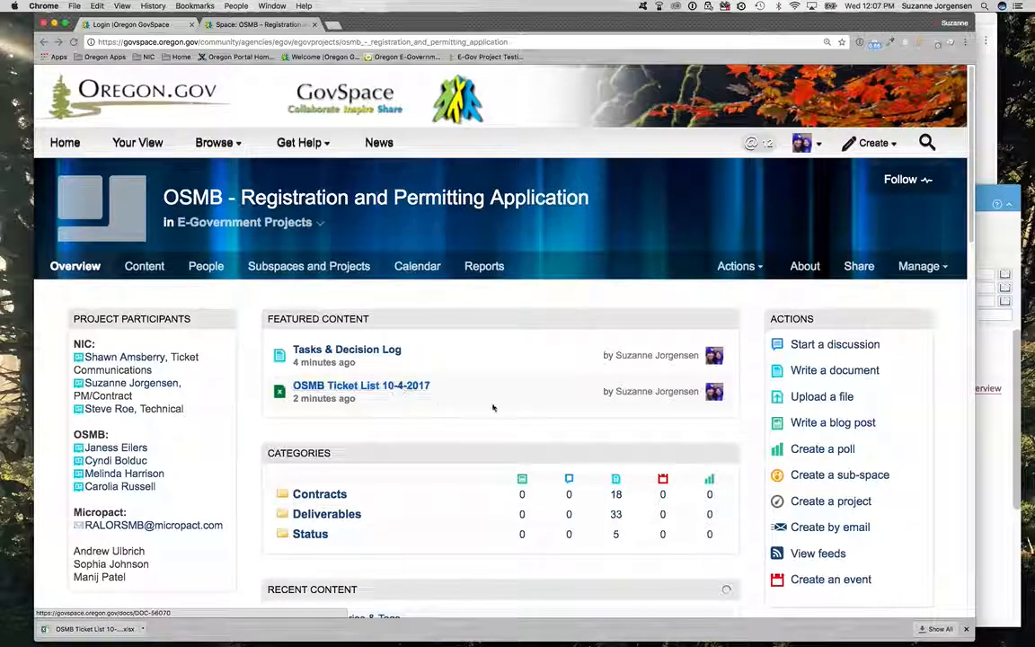
Step: Highlight the Tasks & Decision Log title in the featured content and briefly revisit the Contracts category from the overview
scroll(469, 397, "down", 1)
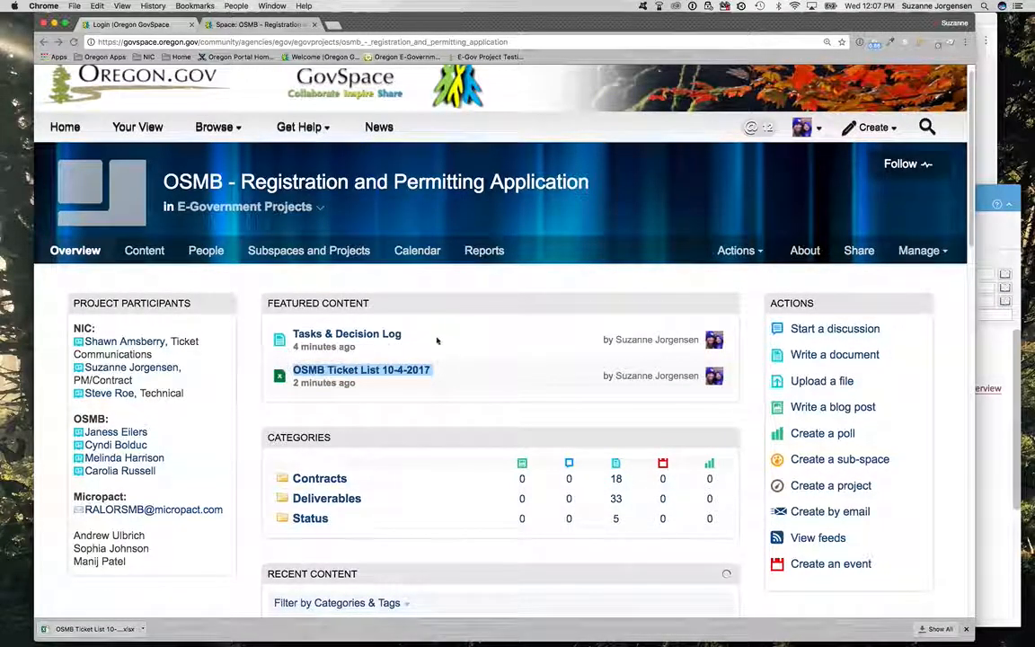
left_click_drag(411, 339, 284, 339)
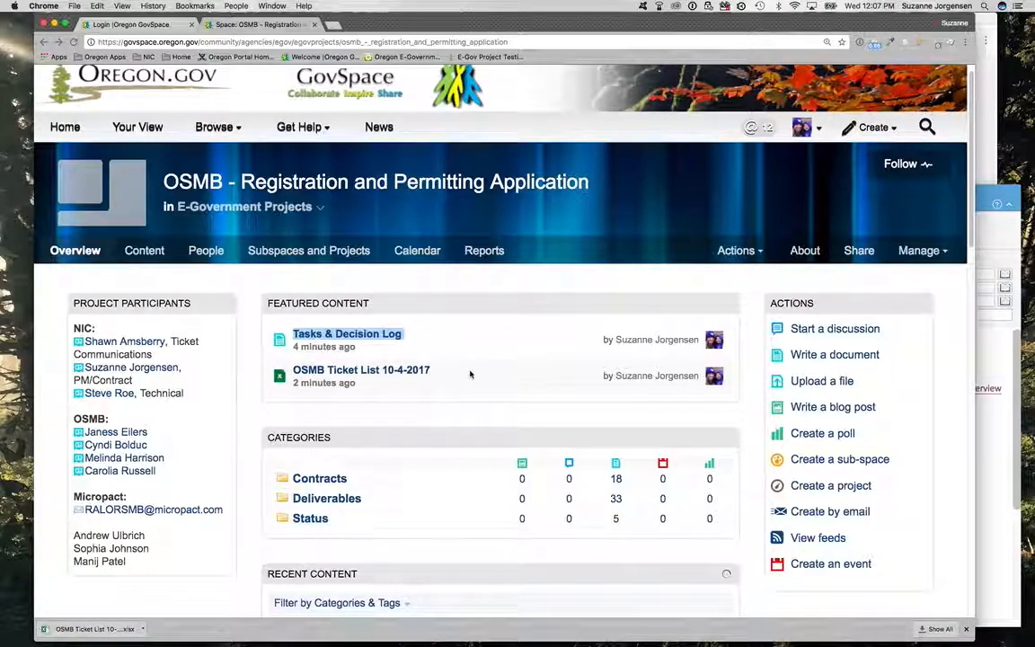
scroll(474, 387, "down", 1)
scroll(473, 393, "down", 3)
left_click(333, 392)
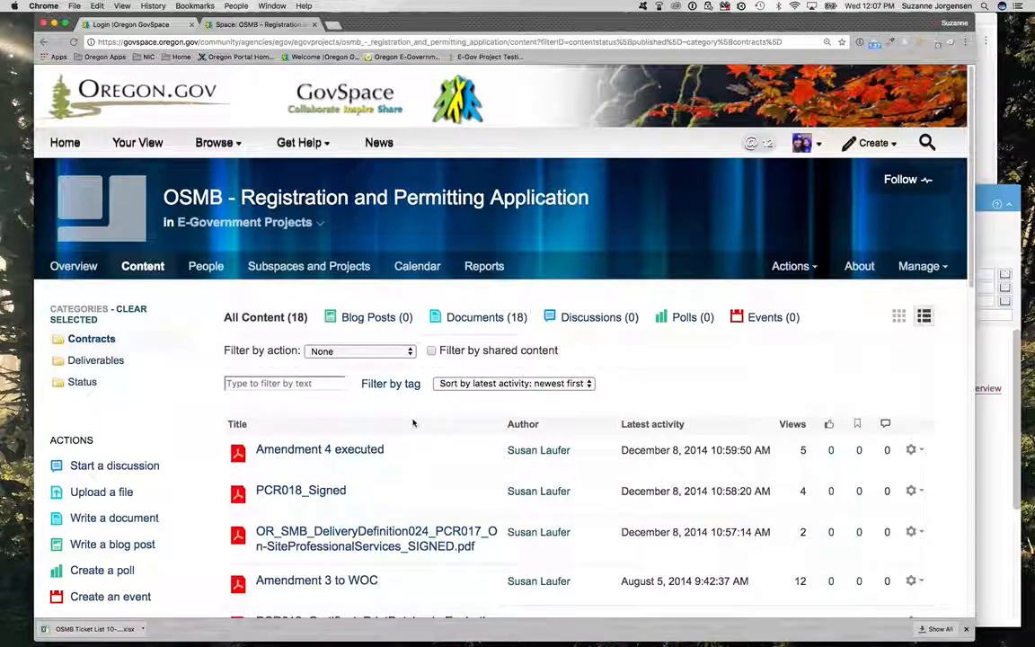
left_click(44, 41)
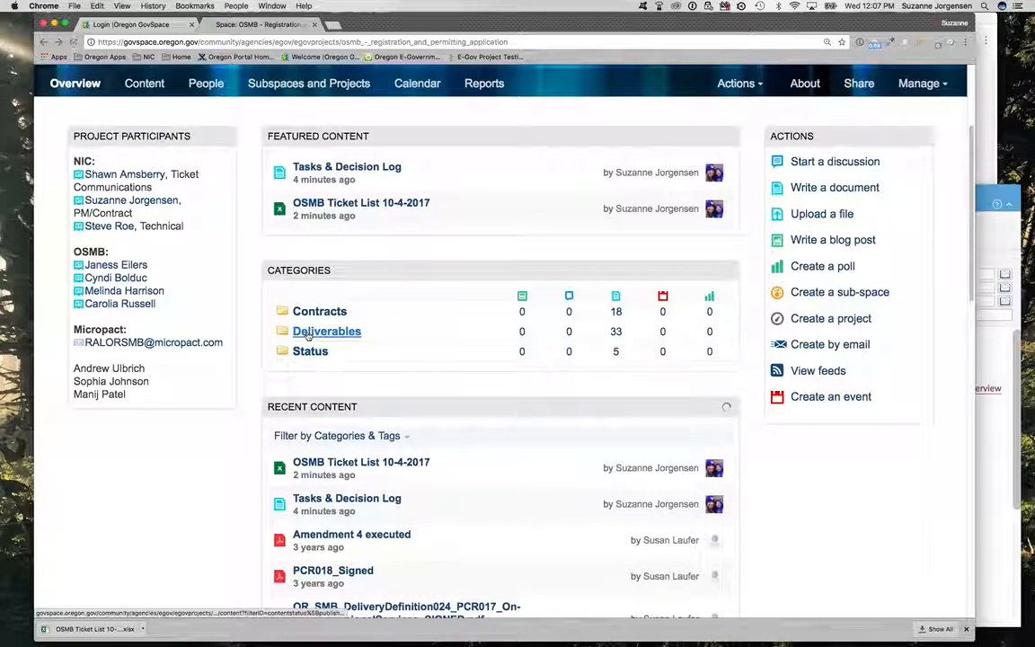
Step: Look through the Deliverables category and open the Status category to view its documents
left_click(322, 333)
scroll(310, 324, "down", 5)
scroll(301, 306, "up", 5)
left_click(44, 43)
left_click(43, 43)
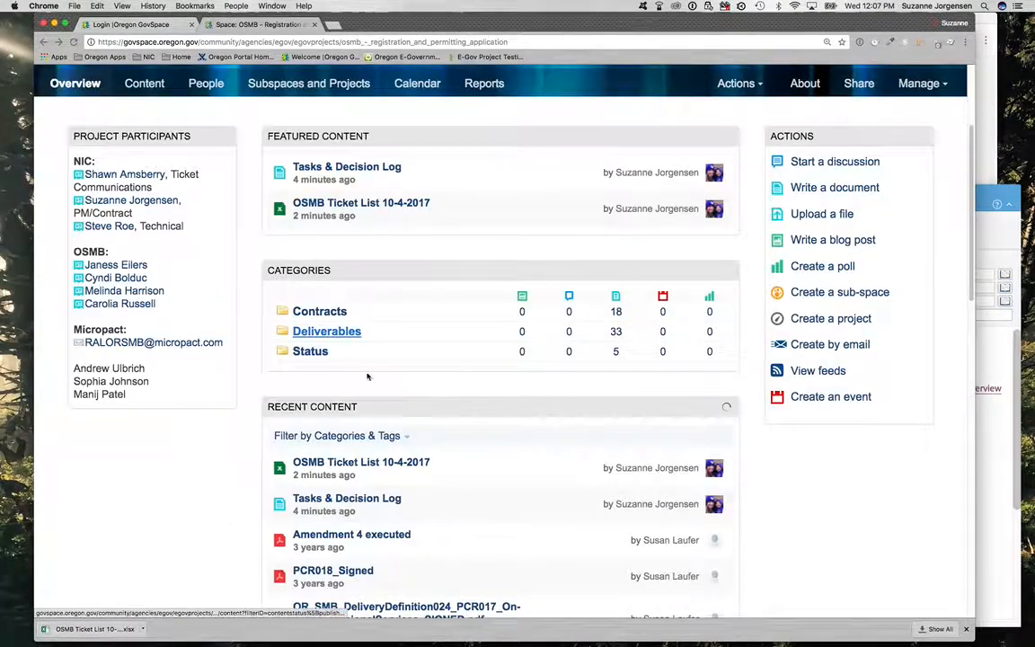
left_click(310, 351)
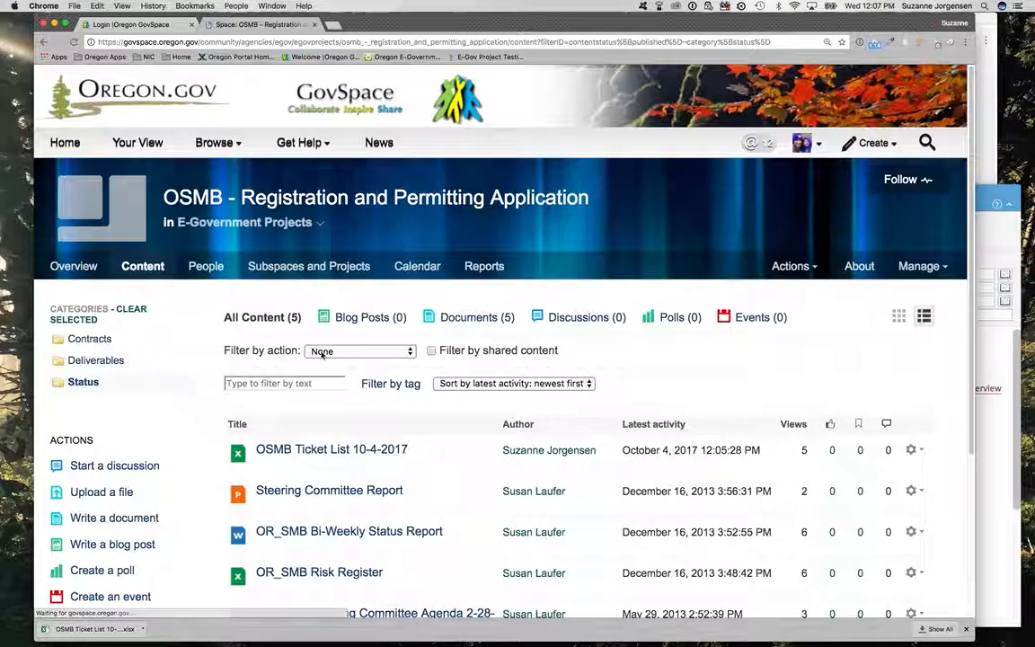
Step: Look through the documents in the Status category and return to the project space overview
scroll(324, 358, "down", 2)
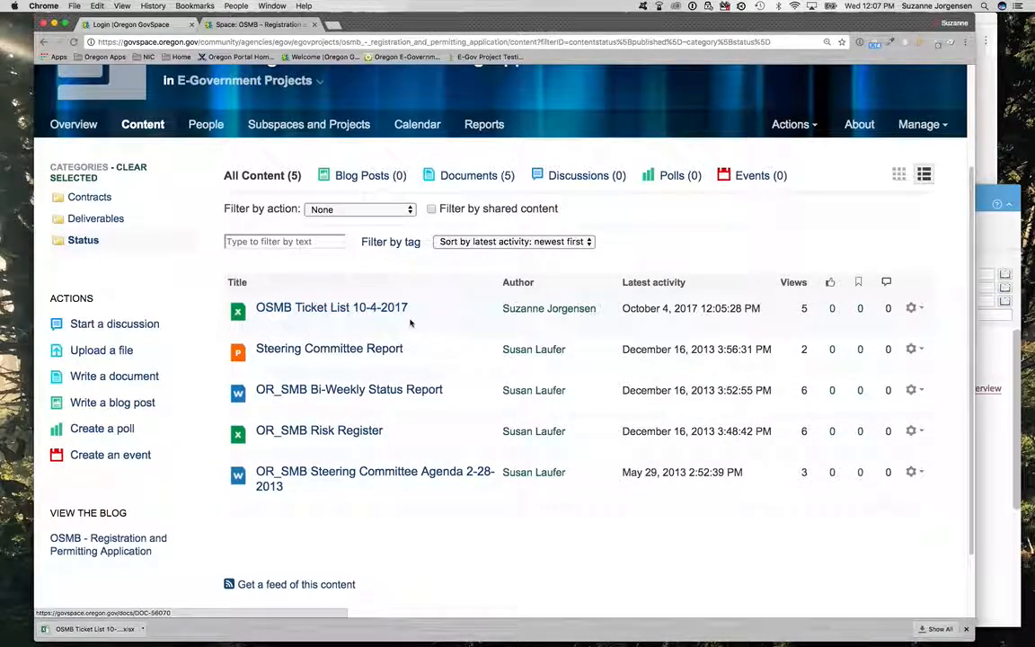
scroll(323, 337, "up", 2)
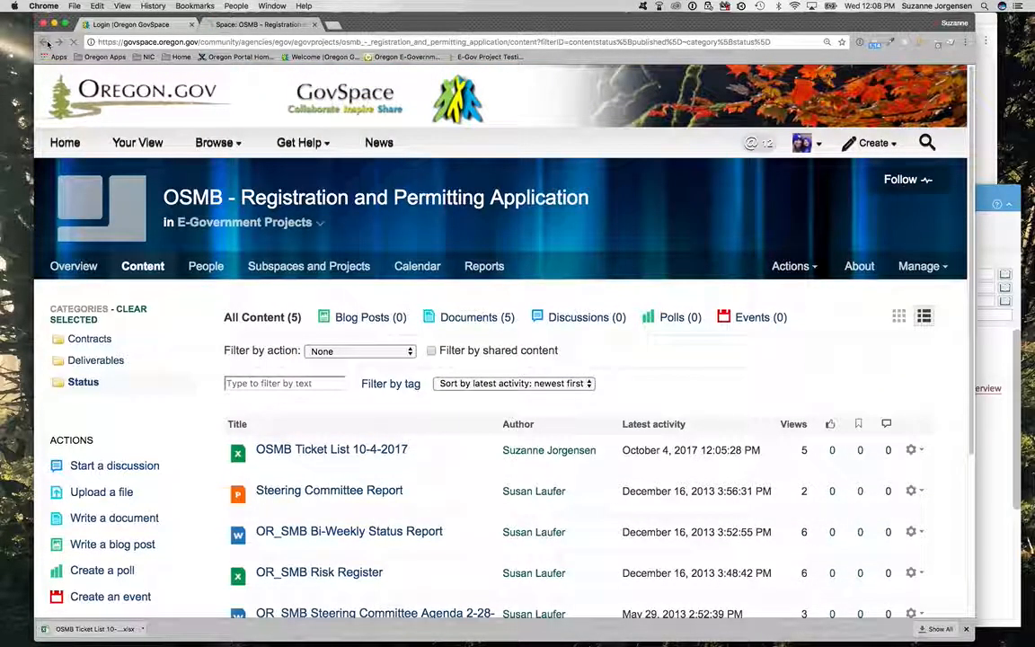
left_click(48, 42)
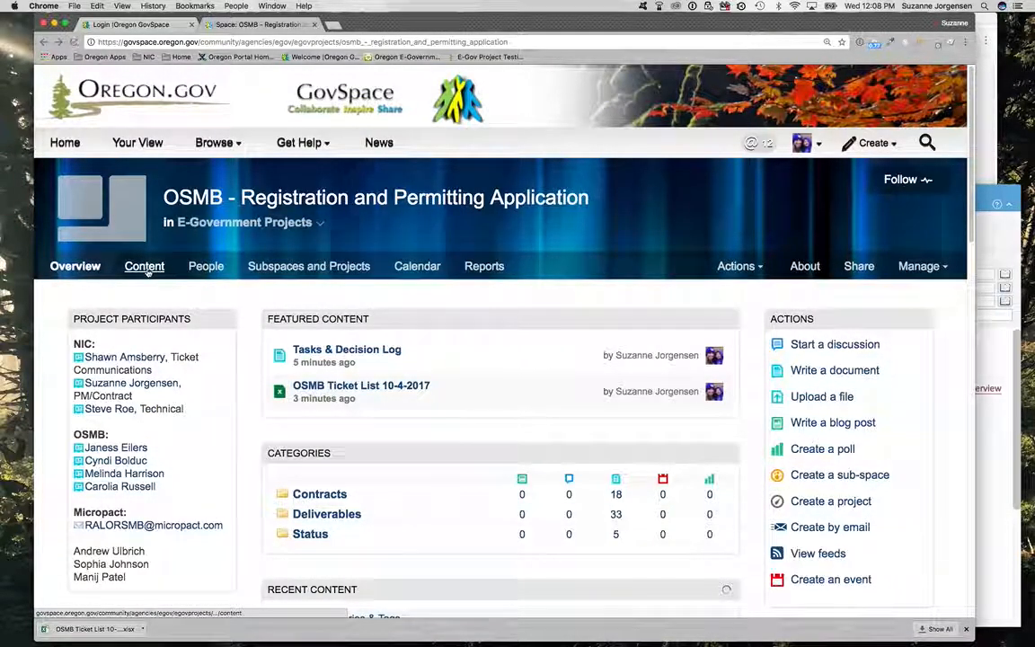
Step: View the space's full content list and its followers, and return to the overview to look over the recent content
left_click(147, 269)
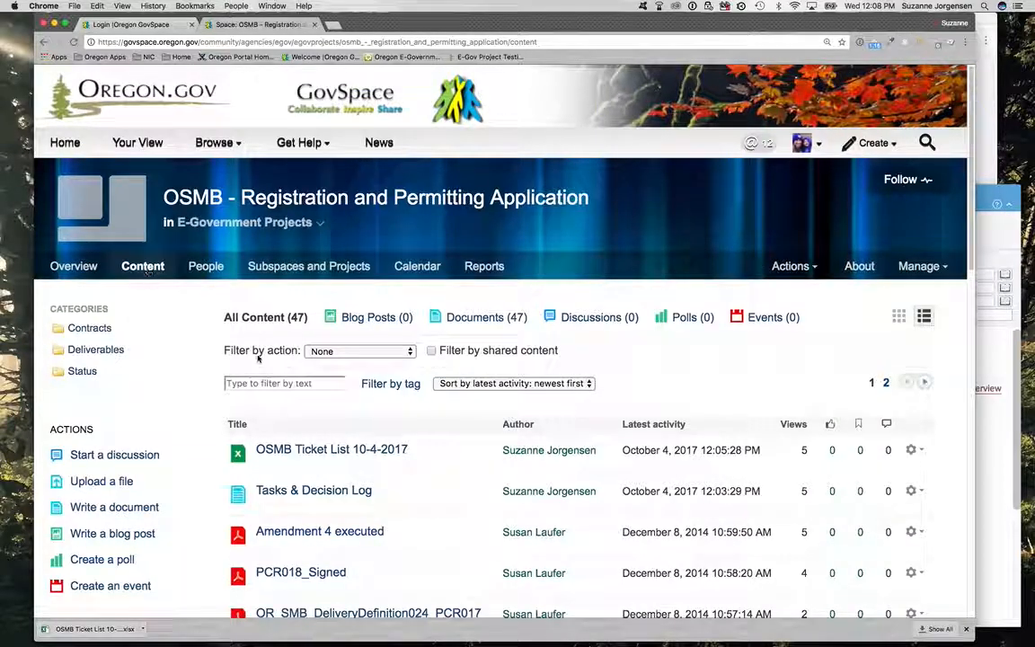
left_click(298, 384)
left_click(209, 275)
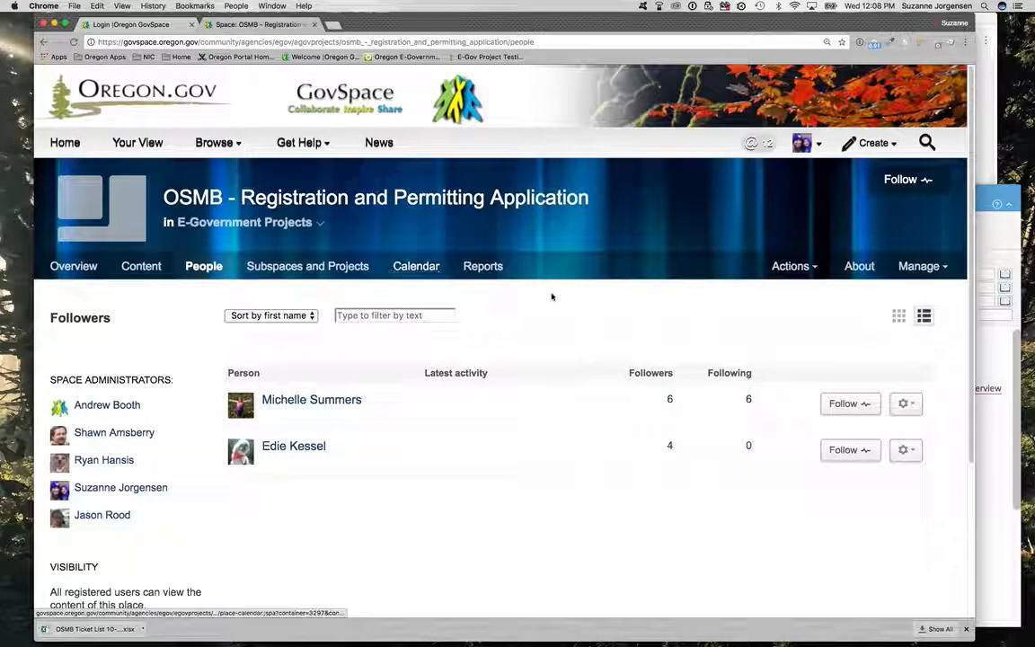
left_click(63, 266)
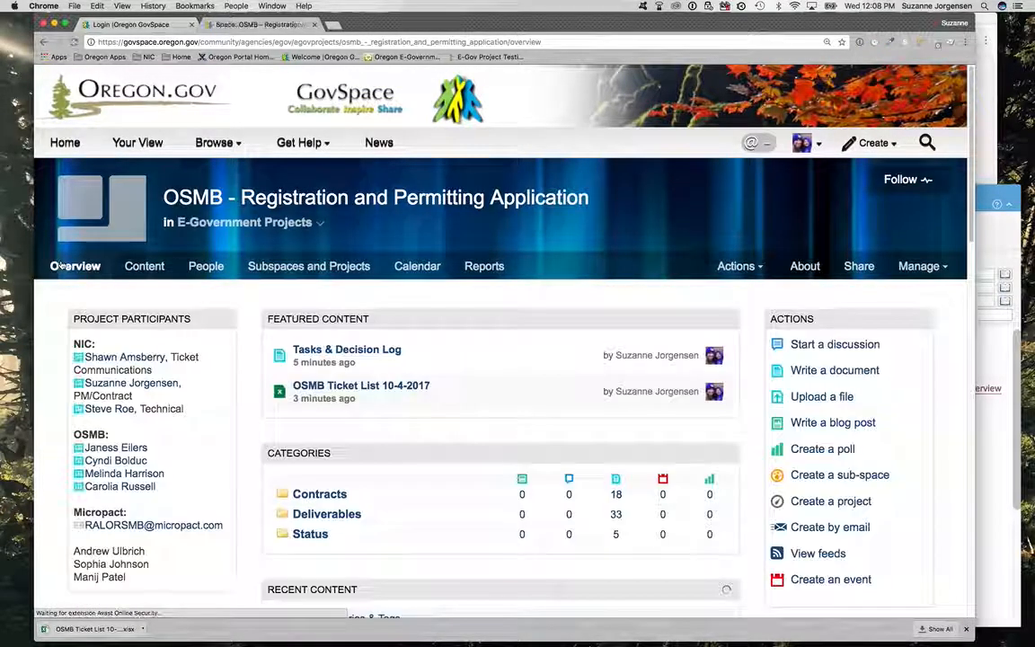
scroll(177, 333, "down", 2)
scroll(175, 340, "down", 5)
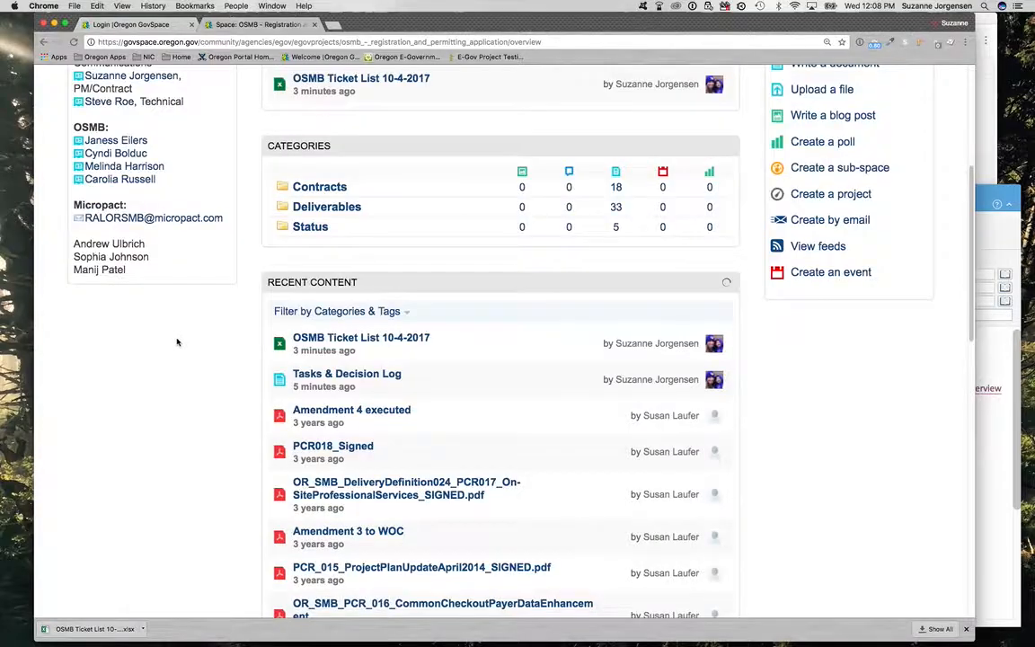
scroll(180, 328, "up", 7)
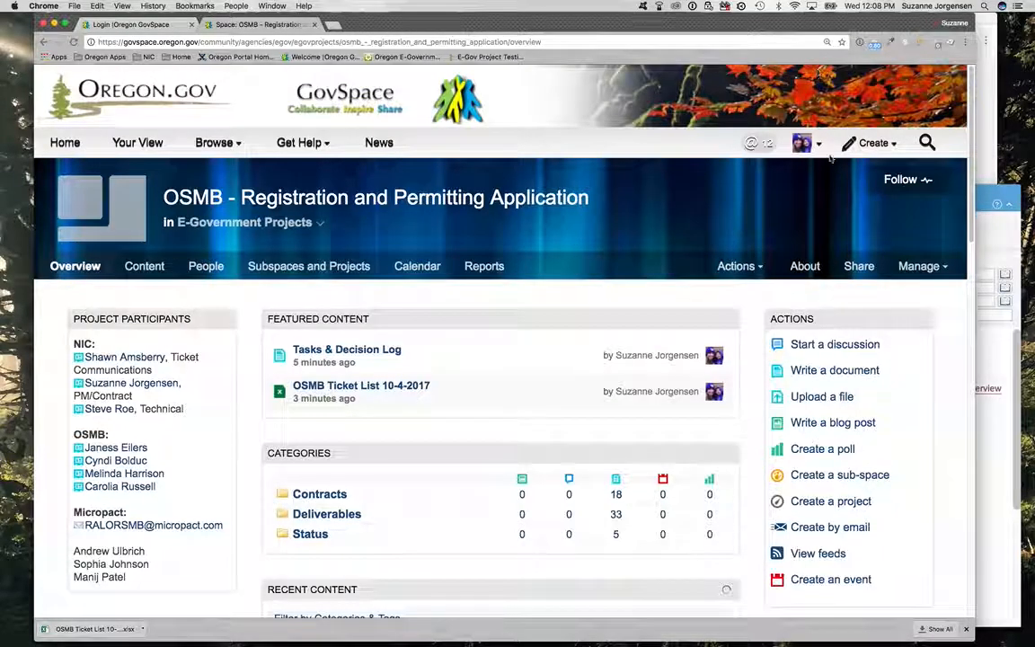
Step: Open your own user profile and check the additional personal details
left_click(802, 146)
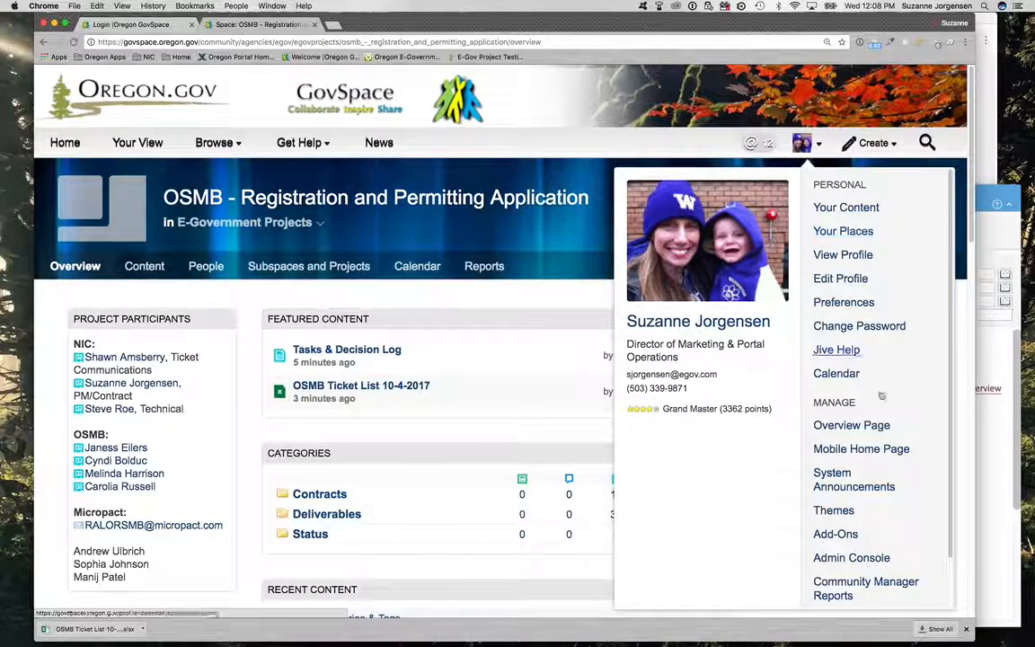
left_click(854, 254)
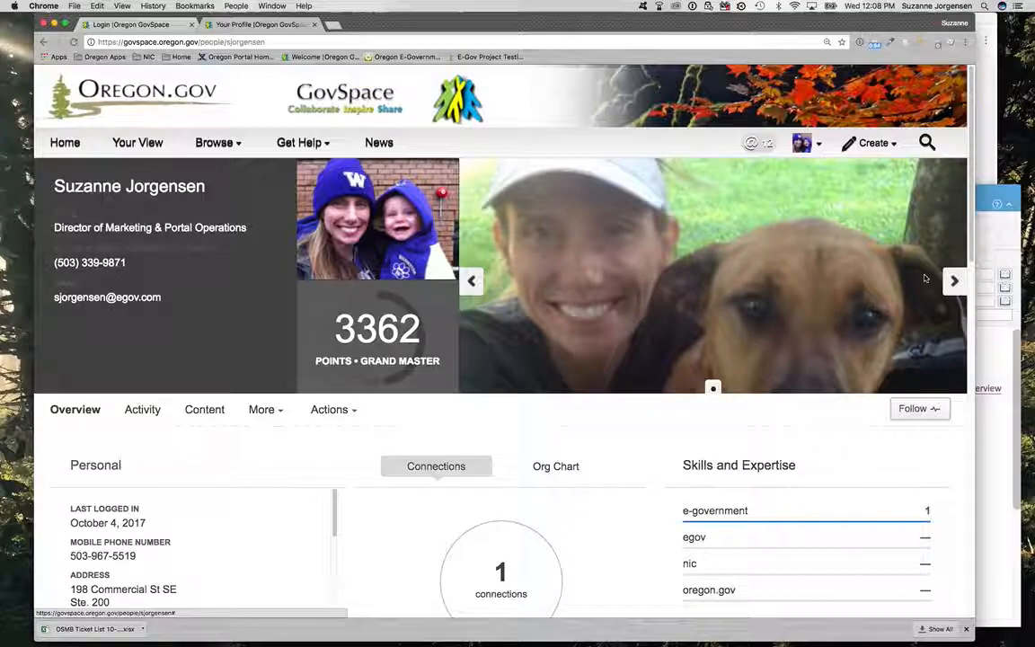
scroll(274, 382, "down", 1)
scroll(275, 382, "down", 1)
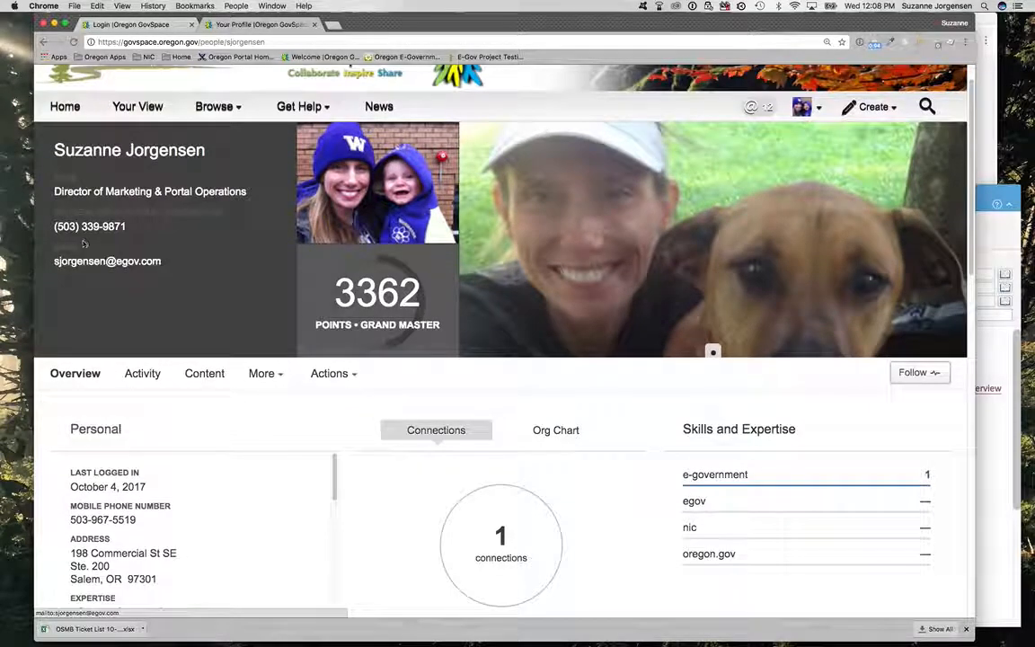
scroll(143, 279, "down", 3)
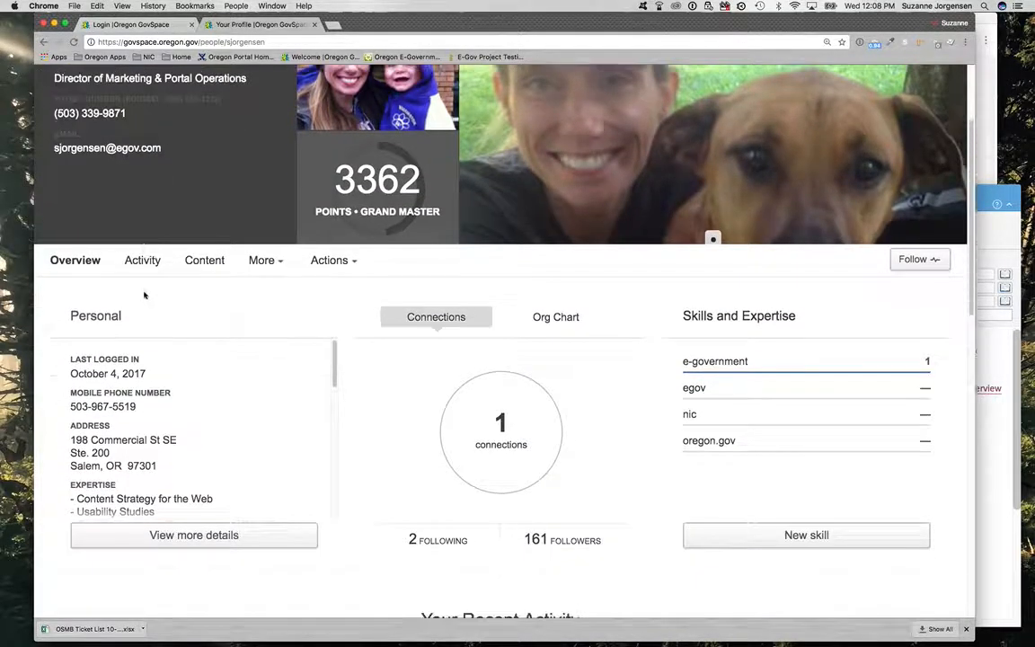
left_click(160, 537)
left_click(661, 160)
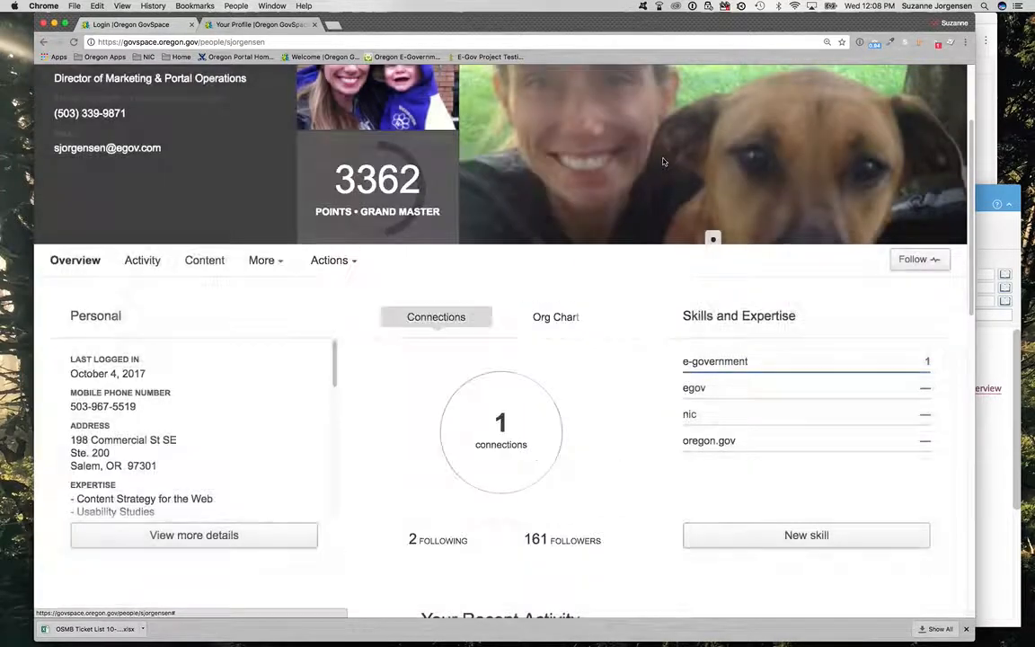
Step: Review the profile's contact information and connections and go back to the OSMB project space overview
scroll(347, 388, "up", 3)
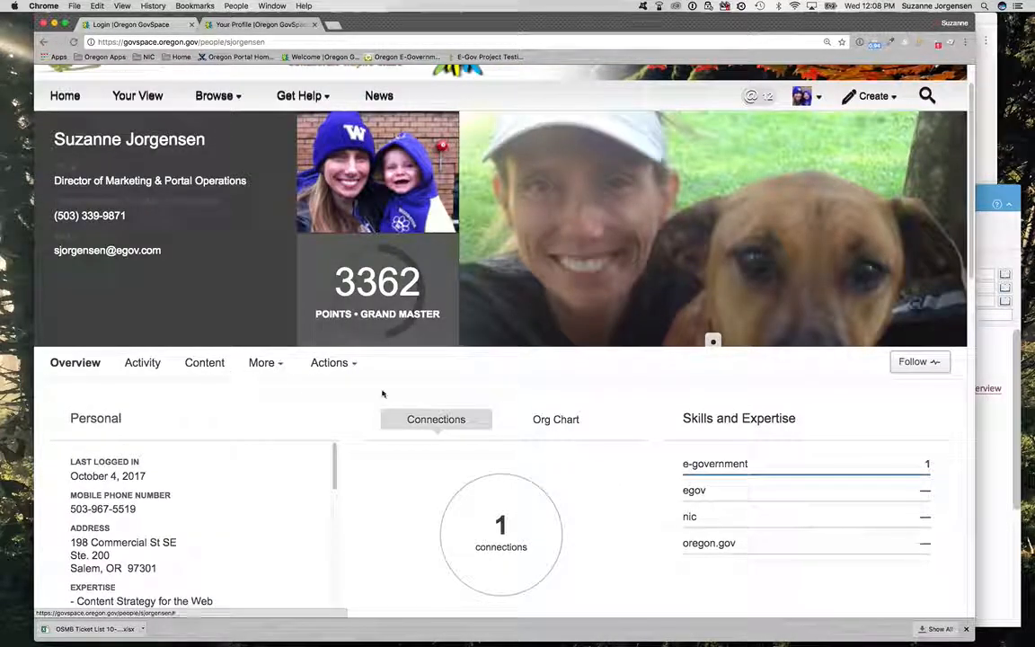
scroll(540, 364, "down", 15)
scroll(530, 355, "up", 10)
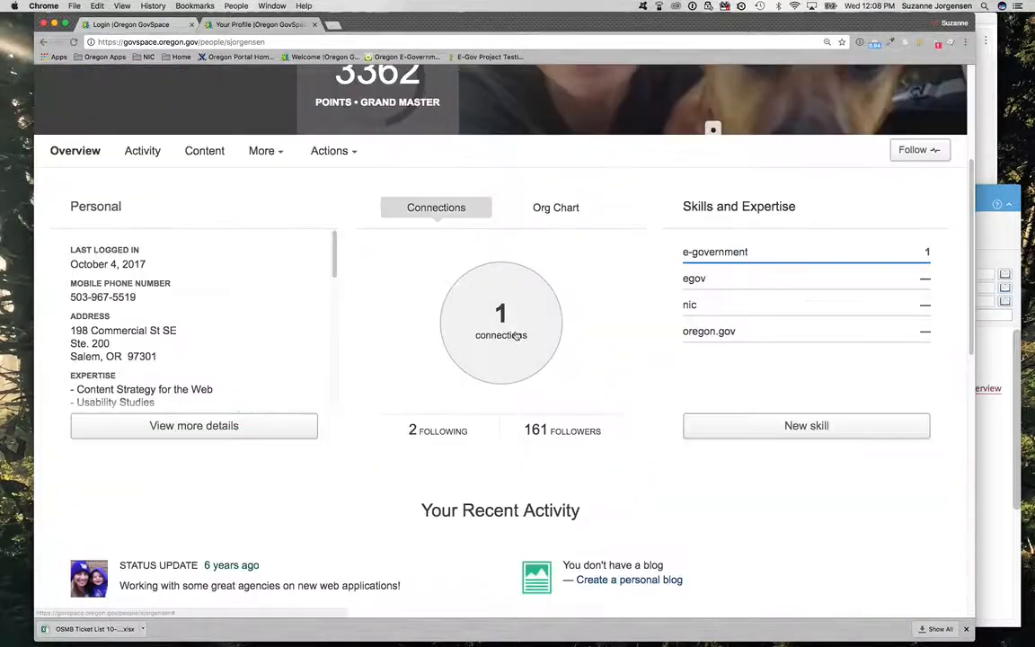
scroll(517, 337, "up", 5)
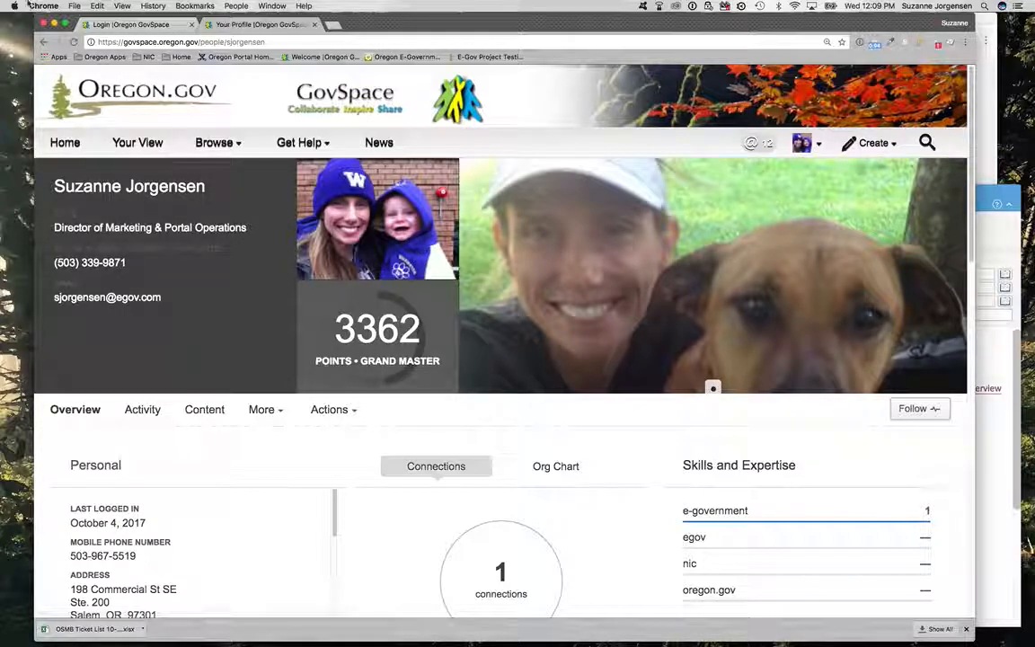
left_click(42, 43)
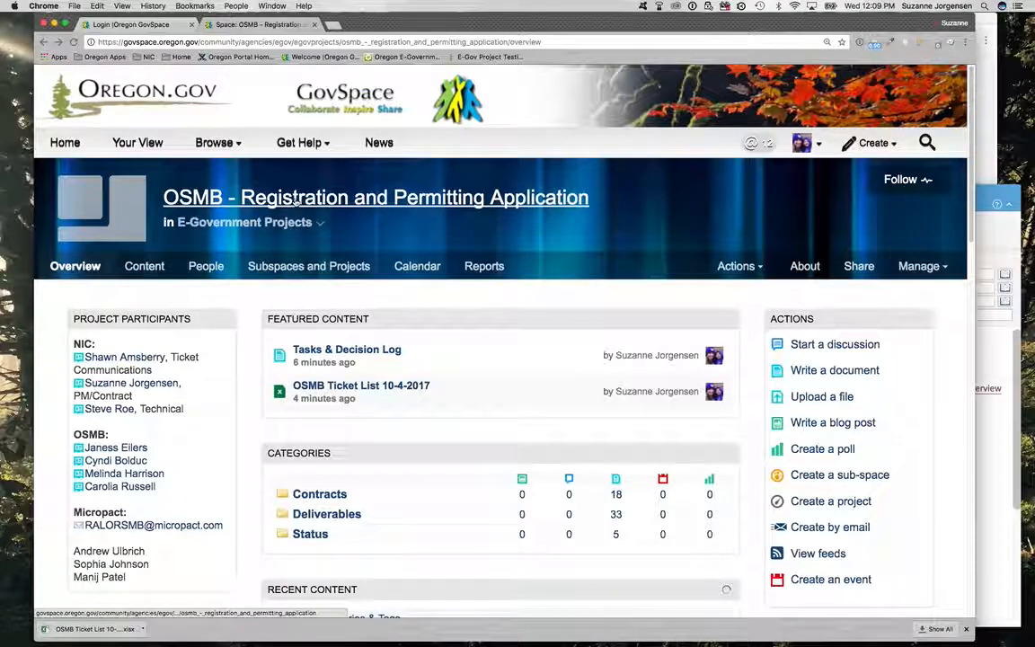
Step: Follow the OSMB project space in both Connections Stream and Email Watches
left_click(904, 179)
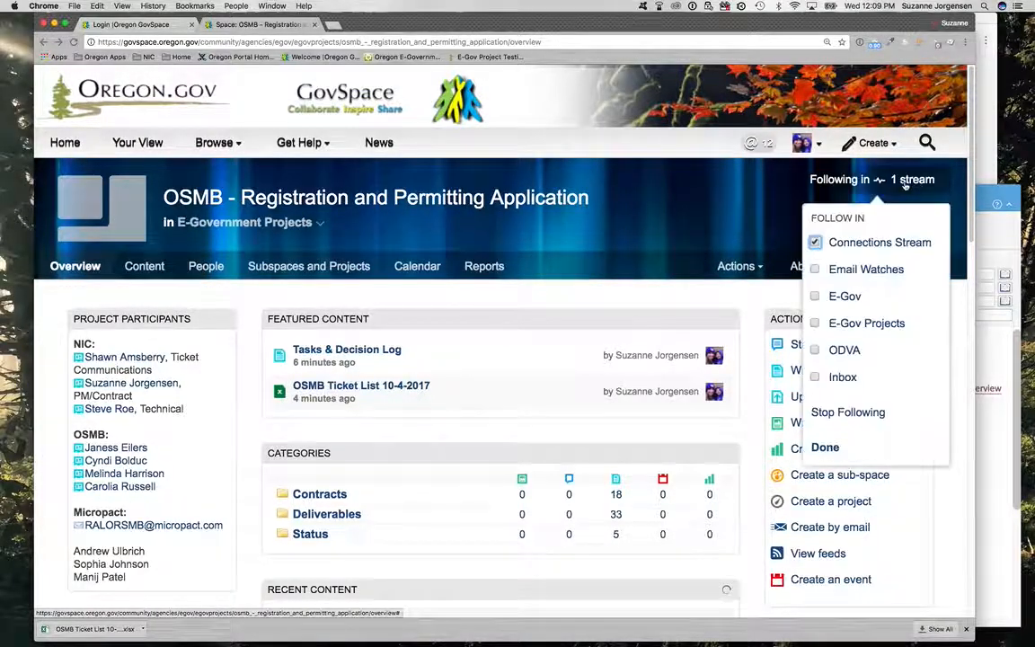
left_click(815, 270)
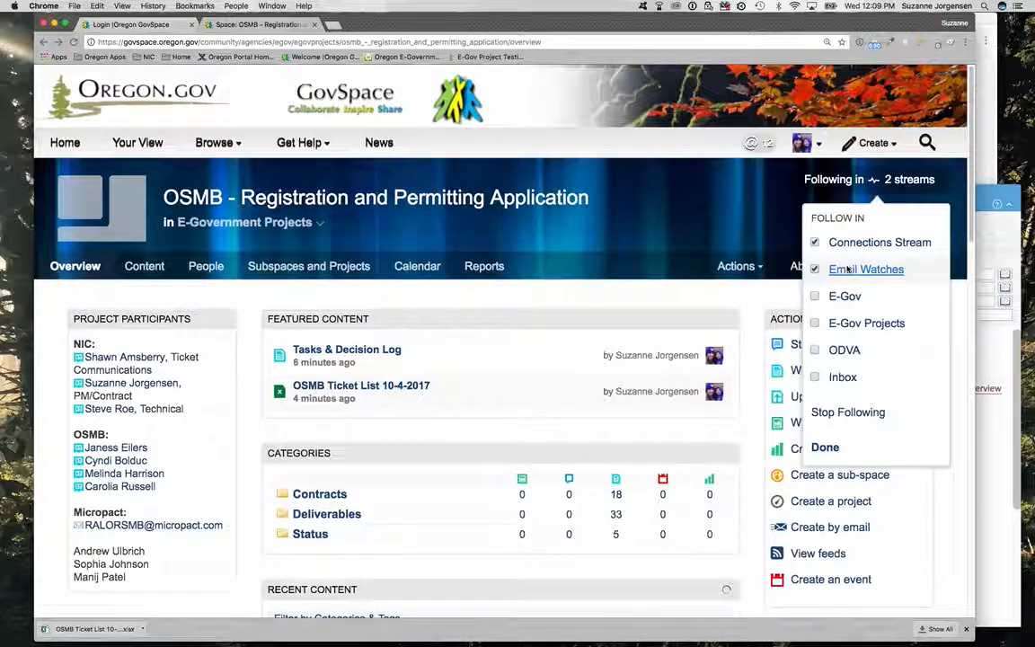
left_click(710, 214)
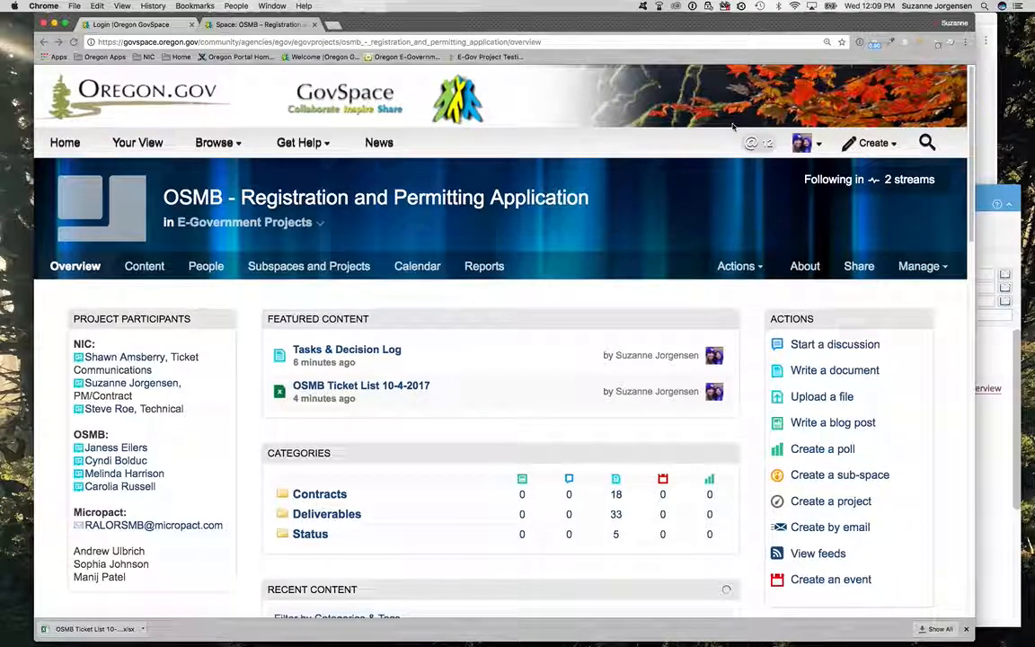